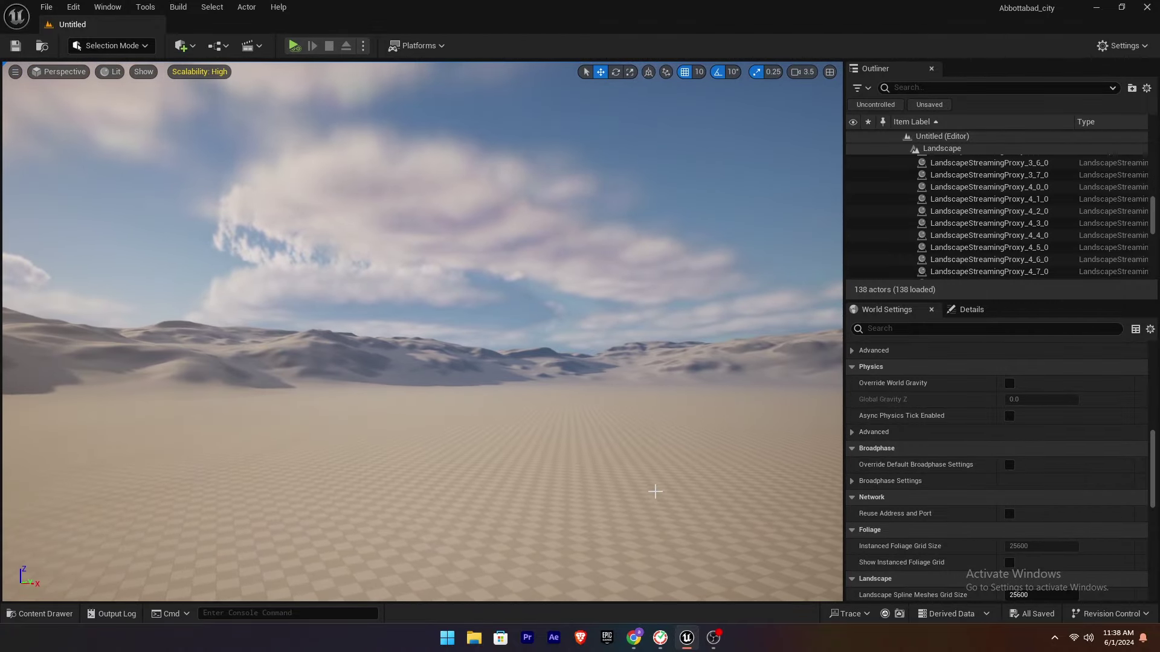
Create a new folder named MATERILA_TESSELATION in the project's Content folder.
{"action": "key", "text": "ctrl+space"}
{"action": "right_click", "coordinate": [936, 560]}
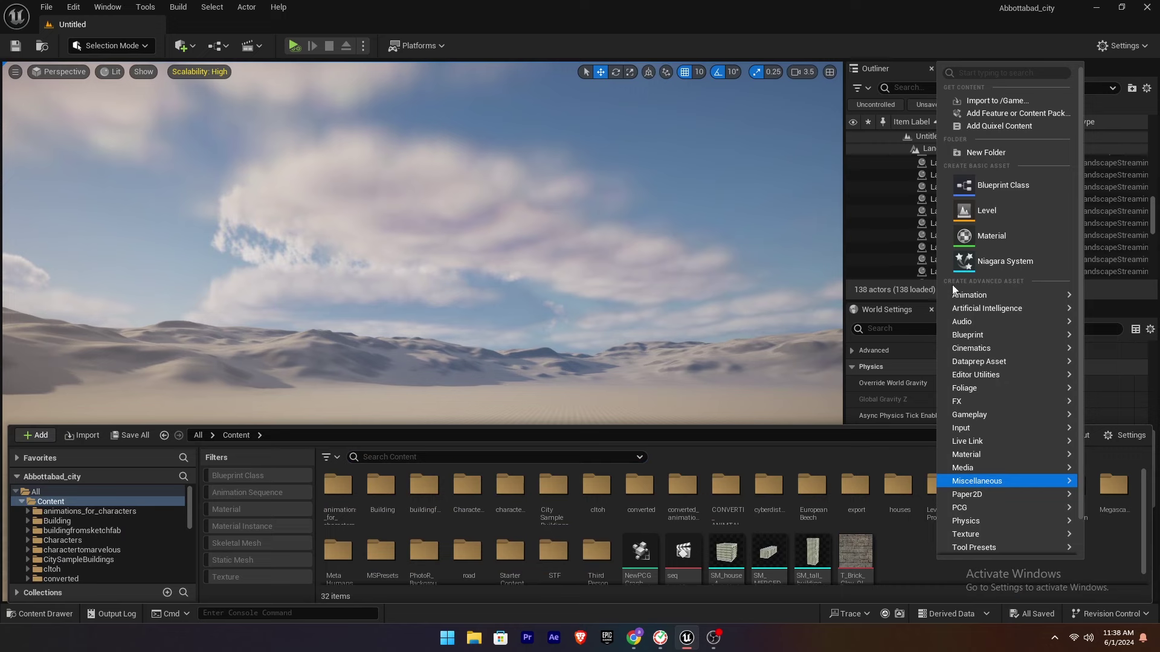
{"action": "left_click", "coordinate": [973, 152]}
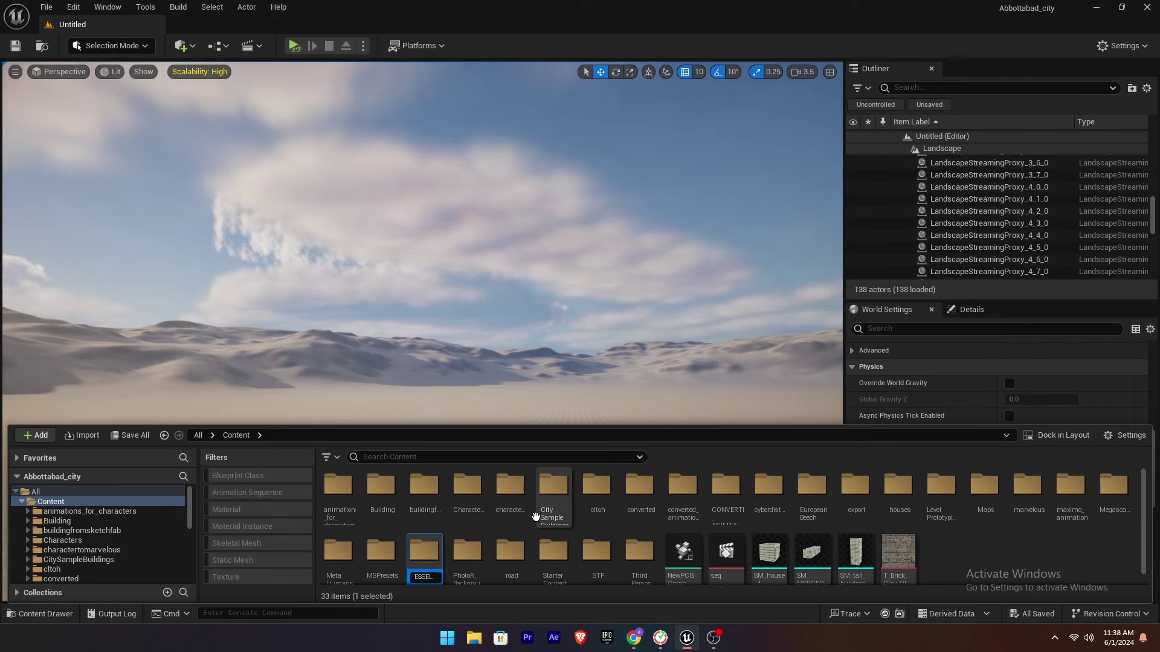
{"action": "type", "text": "MATERILA_TESSELATION"}
{"action": "key", "text": "Return"}
Create a level named TESSELATION inside the MATERILA_TESSELATION folder and open it.
{"action": "right_click", "coordinate": [429, 517]}
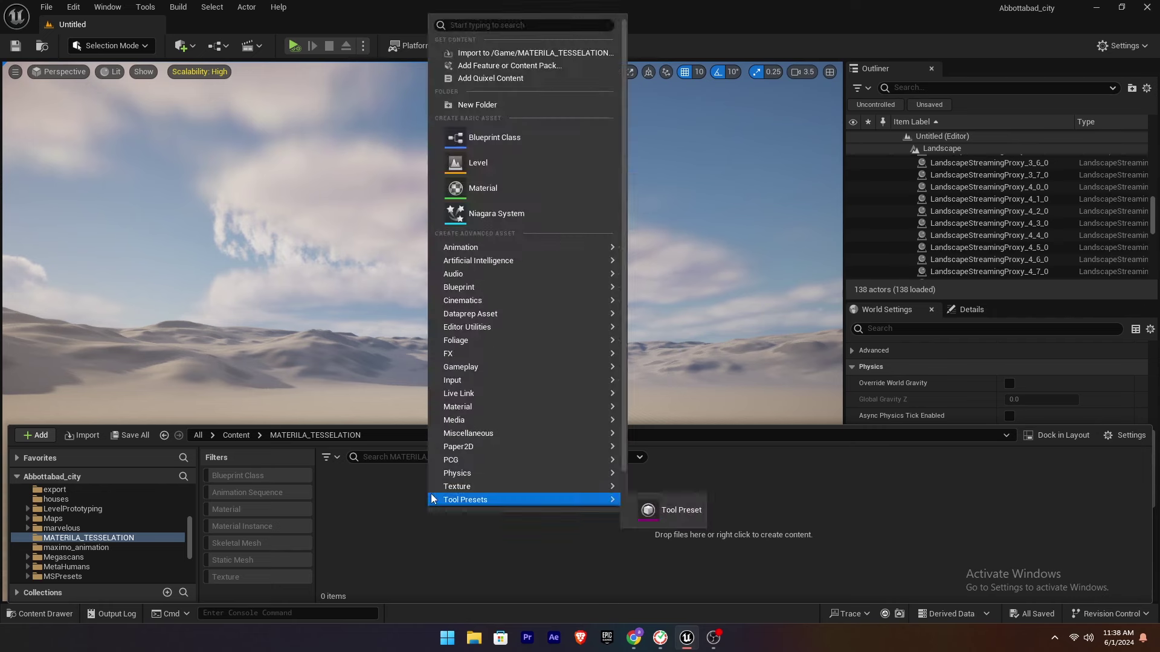
{"action": "left_click", "coordinate": [498, 162]}
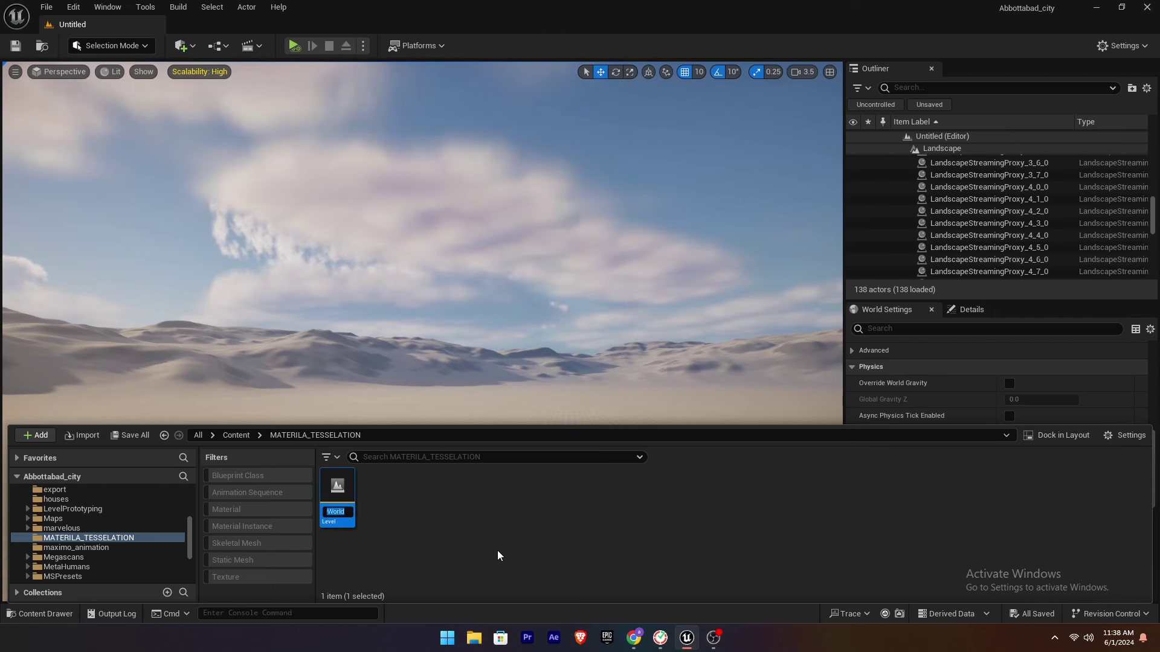
{"action": "type", "text": "TESSELATION"}
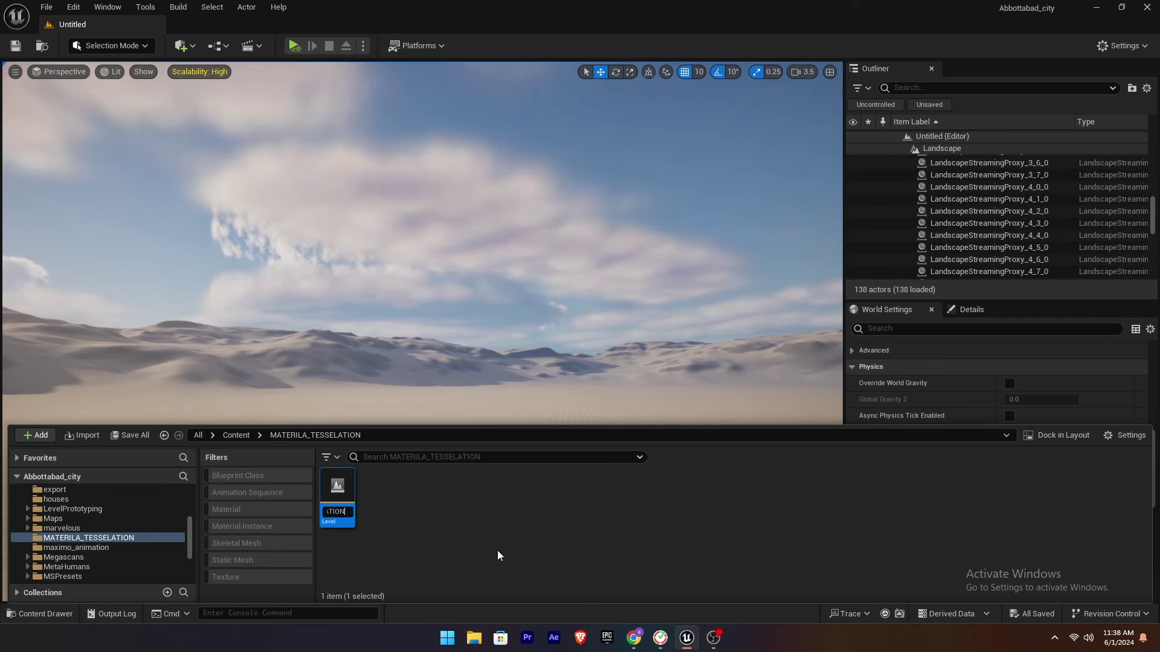
{"action": "key", "text": "Return"}
{"action": "double_click", "coordinate": [340, 492]}
{"action": "left_click", "coordinate": [613, 454]}
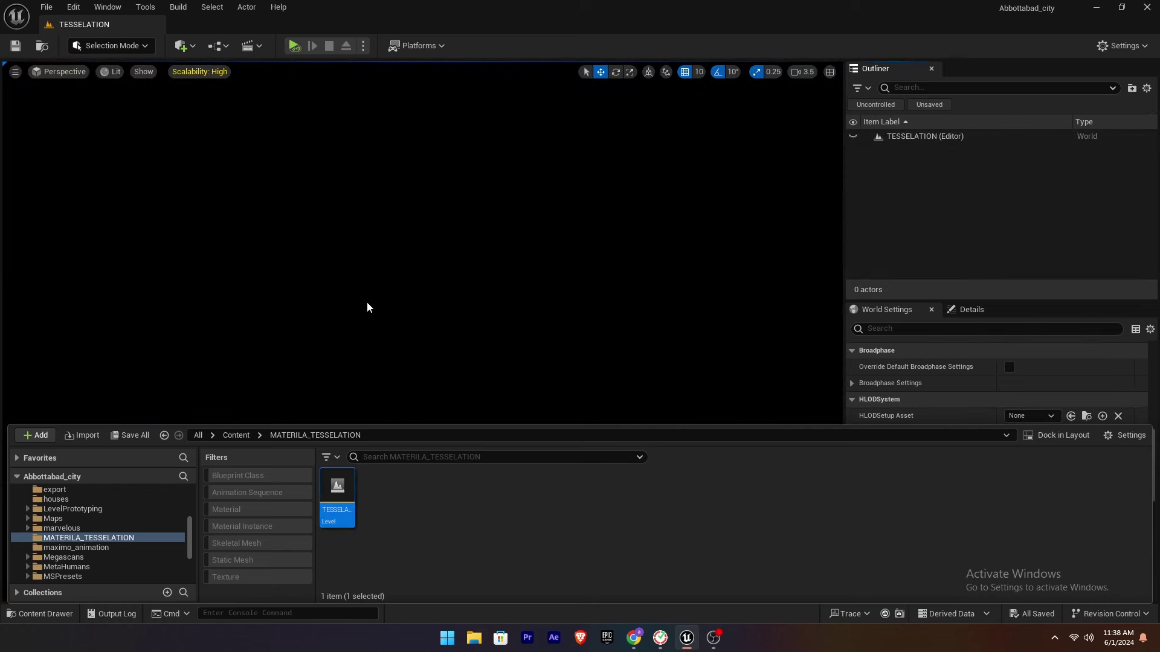
Switch to Landscape Mode and create a new landscape in the empty level.
{"action": "left_click", "coordinate": [143, 47]}
{"action": "left_click", "coordinate": [169, 80]}
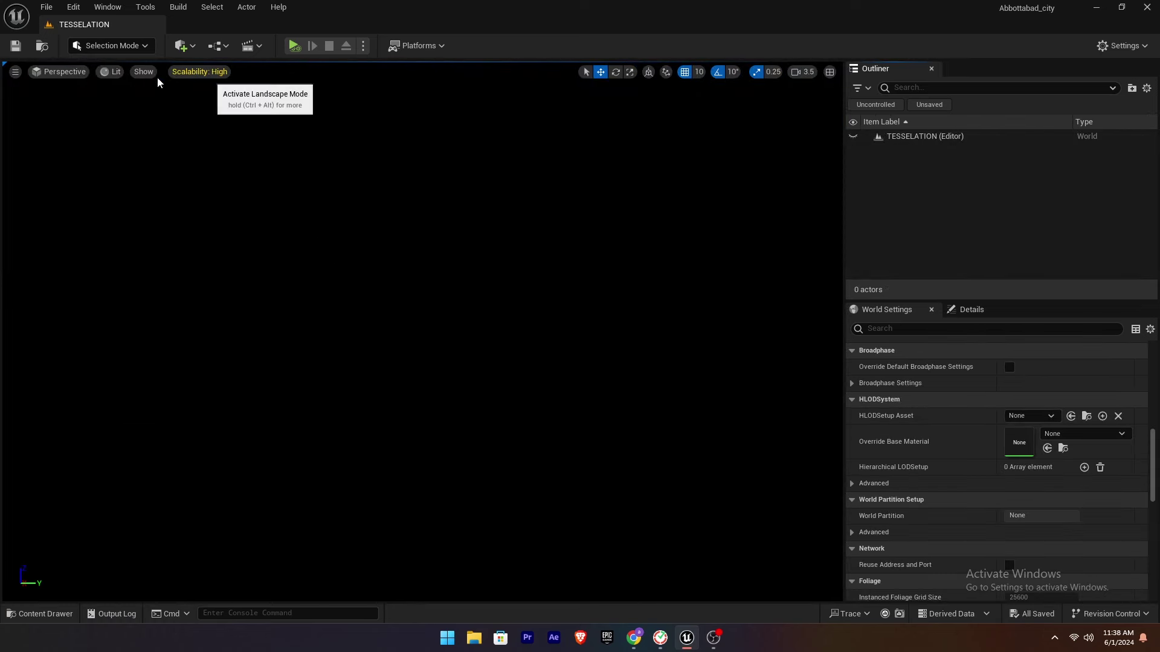
{"action": "left_click", "coordinate": [241, 390]}
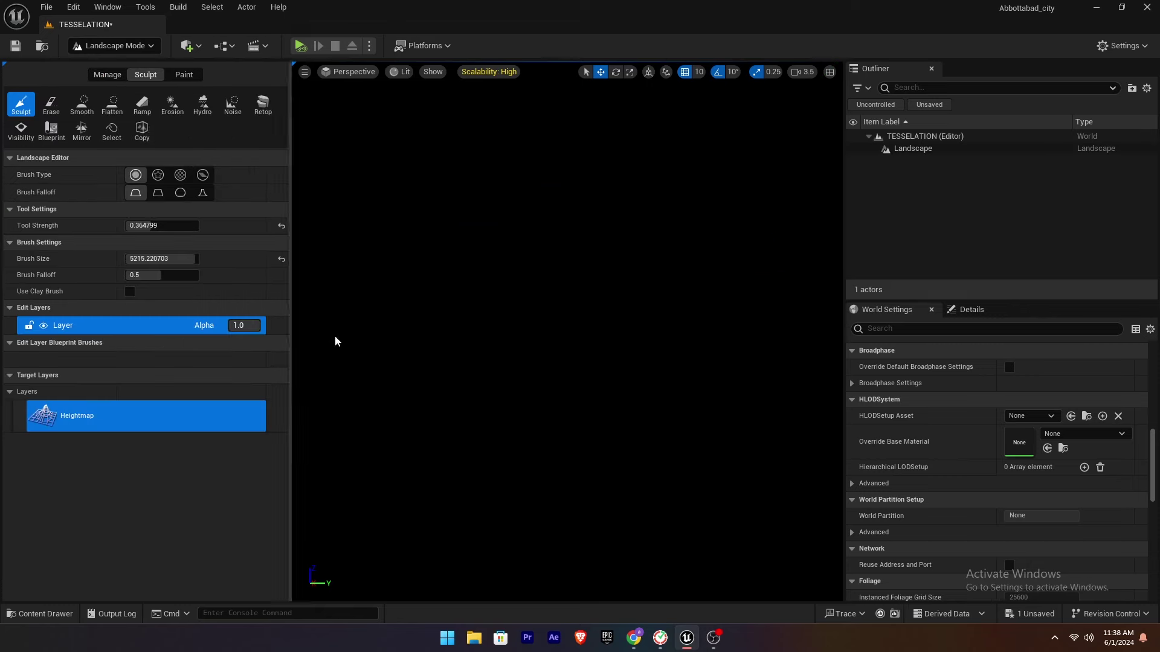
Add a sky light, atmospheric light, sky atmosphere, volumetric cloud and height fog through the Env. Light Mixer, and enable Volumetric Fog.
{"action": "left_click", "coordinate": [112, 9]}
{"action": "left_click", "coordinate": [139, 185]}
{"action": "left_click", "coordinate": [458, 160]}
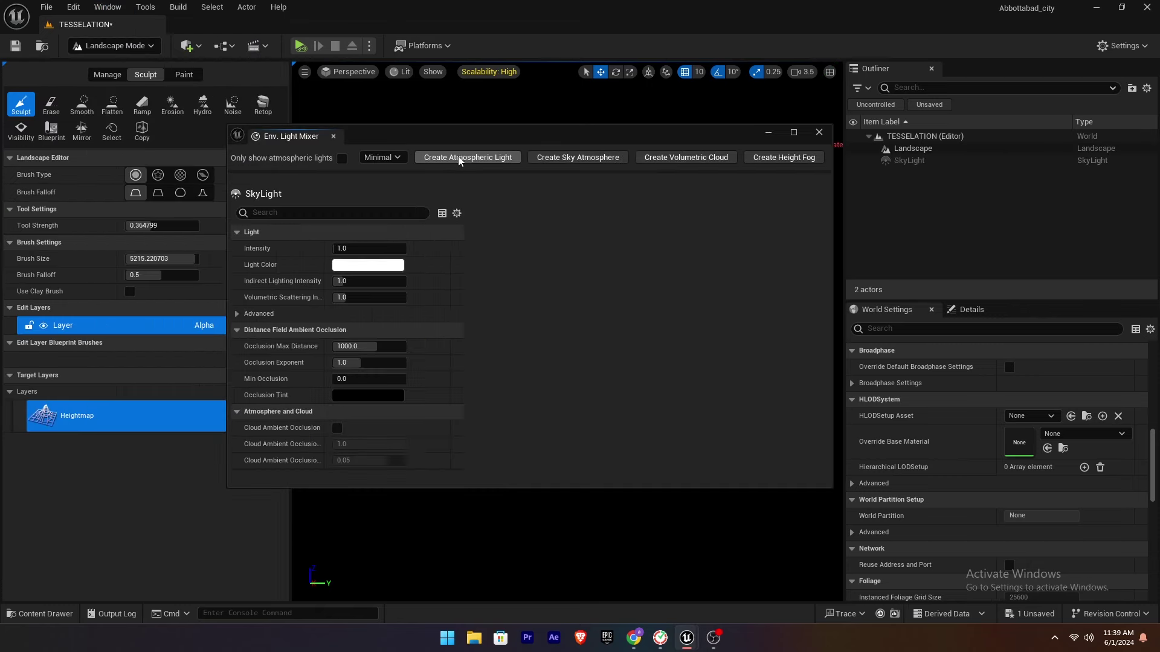
{"action": "left_click", "coordinate": [459, 160]}
{"action": "left_click", "coordinate": [458, 160]}
{"action": "left_click", "coordinate": [459, 161]}
{"action": "left_click", "coordinate": [459, 160]}
{"action": "scroll", "coordinate": [390, 415], "scroll_direction": "down", "scroll_amount": 10}
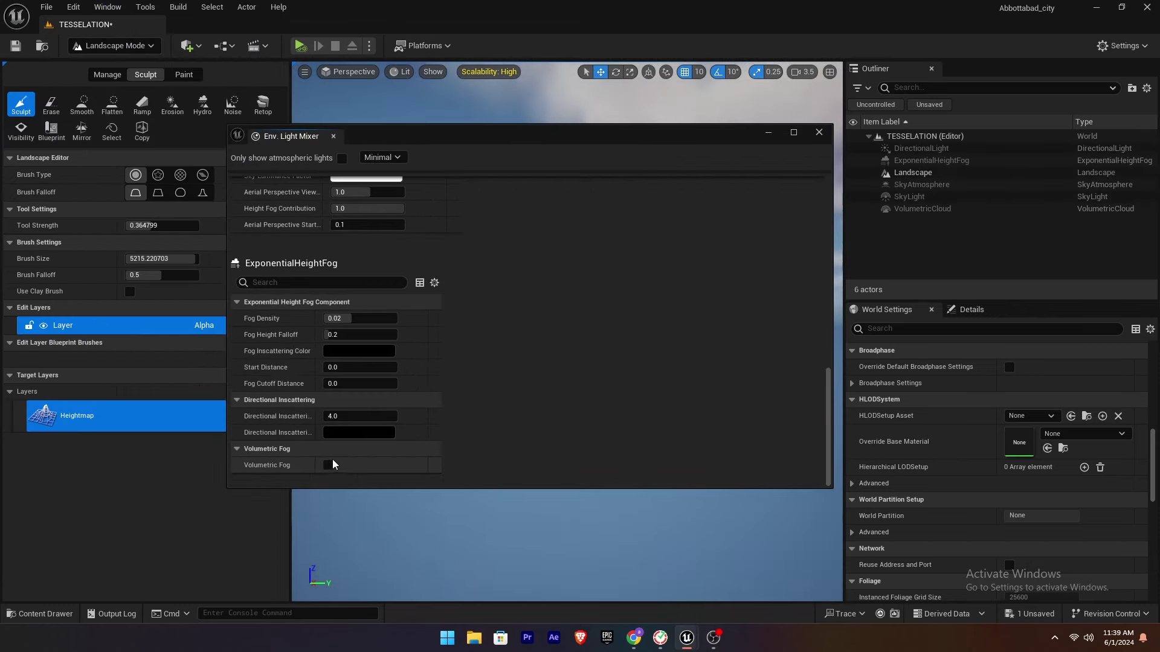
{"action": "left_click", "coordinate": [329, 465]}
{"action": "left_click", "coordinate": [819, 132]}
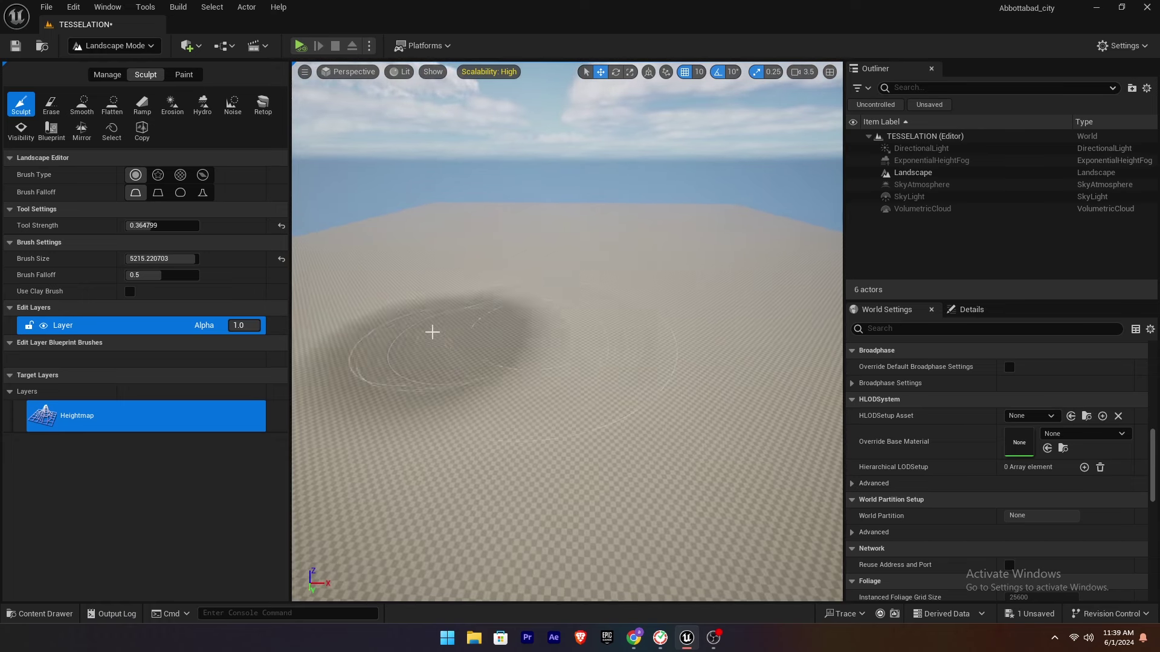
Sculpt several hills and ridges across the landscape with the Sculpt brush.
{"action": "left_click_drag", "start_coordinate": [433, 332], "coordinate": [558, 236]}
{"action": "right_click_drag", "start_coordinate": [558, 235], "coordinate": [552, 290]}
{"action": "left_click_drag", "start_coordinate": [552, 290], "coordinate": [567, 332]}
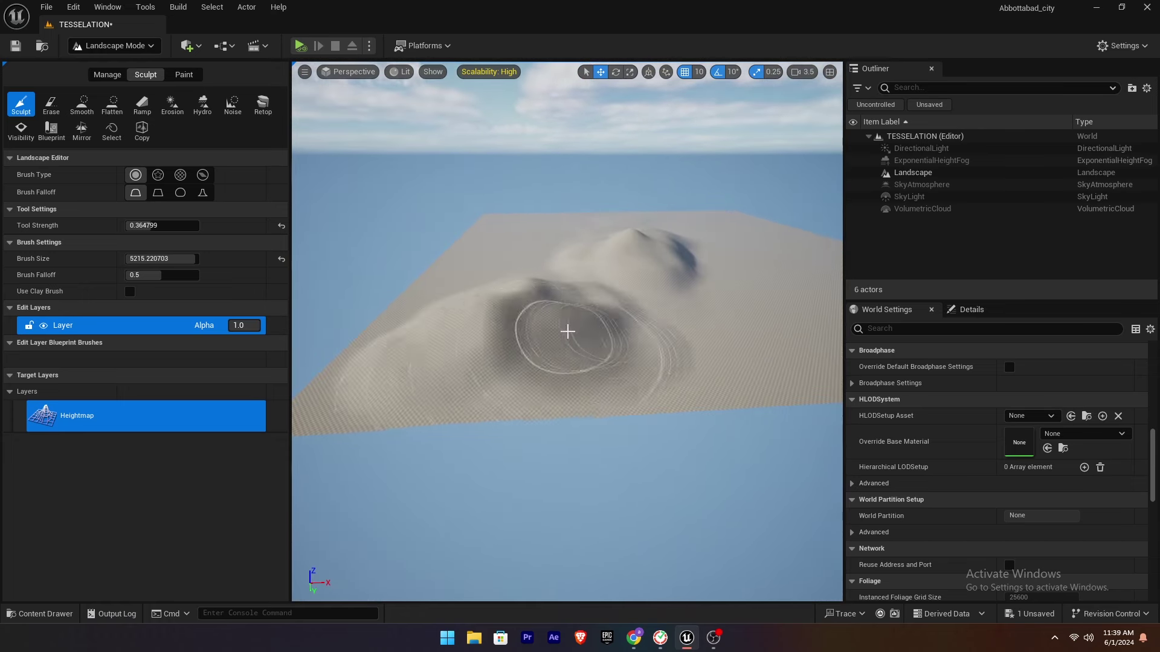
{"action": "right_click_drag", "start_coordinate": [646, 300], "coordinate": [682, 284]}
{"action": "left_click_drag", "start_coordinate": [598, 249], "coordinate": [682, 269]}
{"action": "right_click_drag", "start_coordinate": [683, 269], "coordinate": [597, 290]}
{"action": "mouse_move", "coordinate": [514, 296]}
{"action": "left_mouse_down"}
{"action": "mouse_move", "coordinate": [561, 264]}
{"action": "mouse_move", "coordinate": [598, 259]}
{"action": "left_mouse_up"}
{"action": "mouse_move", "coordinate": [598, 258]}
{"action": "right_mouse_down"}
{"action": "mouse_move", "coordinate": [553, 239]}
{"action": "mouse_move", "coordinate": [531, 248]}
{"action": "mouse_move", "coordinate": [544, 256]}
{"action": "right_mouse_up"}
{"action": "left_click_drag", "start_coordinate": [656, 295], "coordinate": [727, 307]}
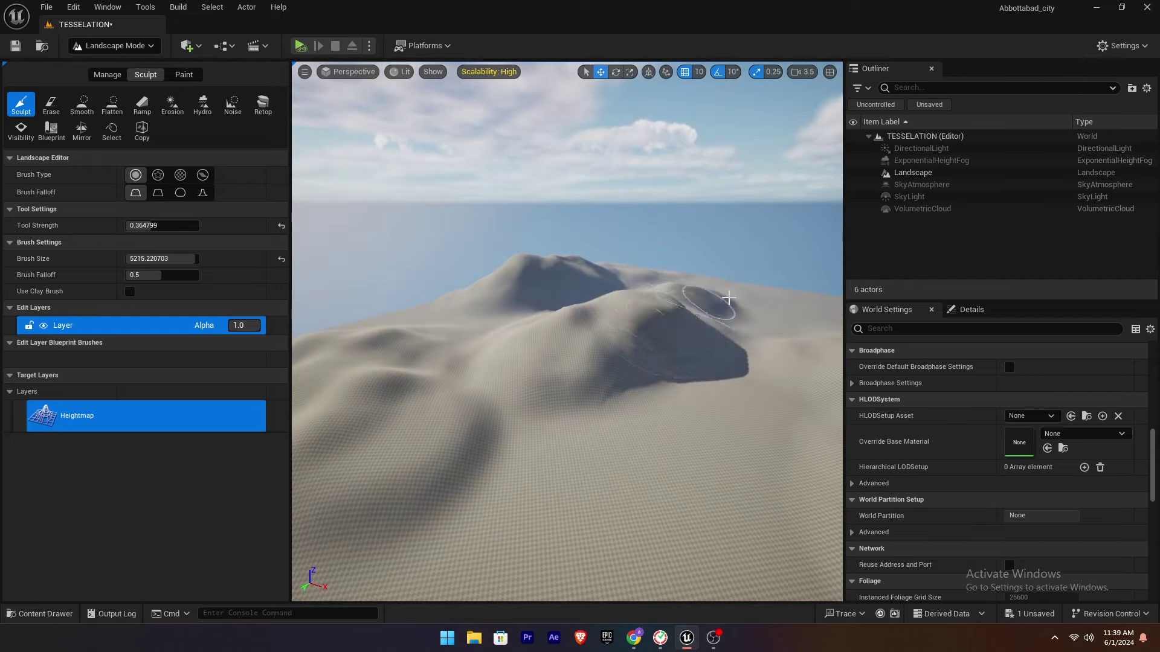
{"action": "mouse_move", "coordinate": [728, 307]}
{"action": "right_mouse_down"}
{"action": "mouse_move", "coordinate": [767, 309]}
{"action": "mouse_move", "coordinate": [759, 289]}
{"action": "right_mouse_up"}
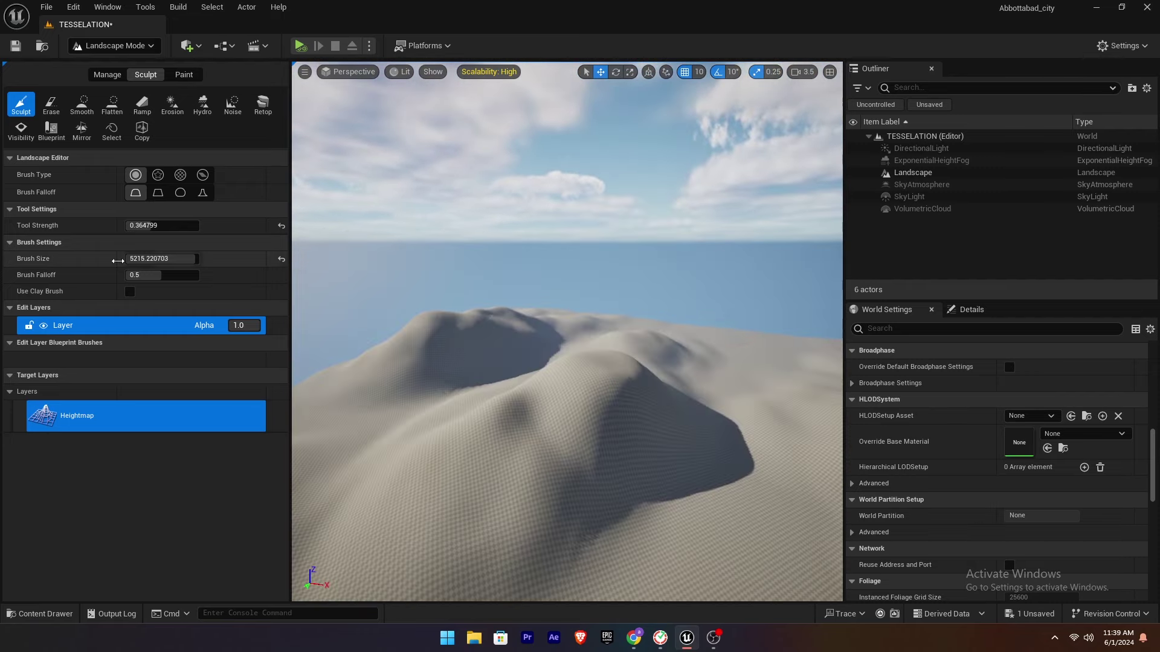
Flatten the top of the main hill into a plateau with the Flatten brush.
{"action": "left_click", "coordinate": [112, 110]}
{"action": "left_click_drag", "start_coordinate": [592, 366], "coordinate": [584, 362]}
{"action": "right_click_drag", "start_coordinate": [584, 362], "coordinate": [541, 350]}
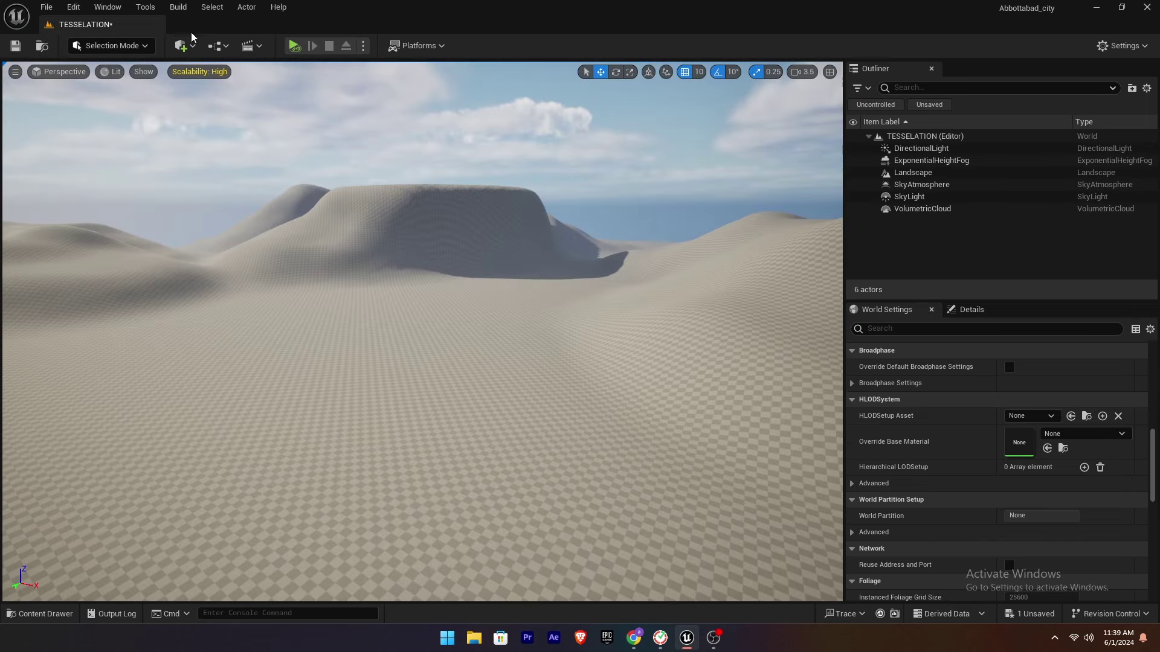
Look through the surface categories and the locally downloaded Megascans assets in Quixel Bridge.
{"action": "left_click", "coordinate": [185, 46]}
{"action": "left_click", "coordinate": [223, 107]}
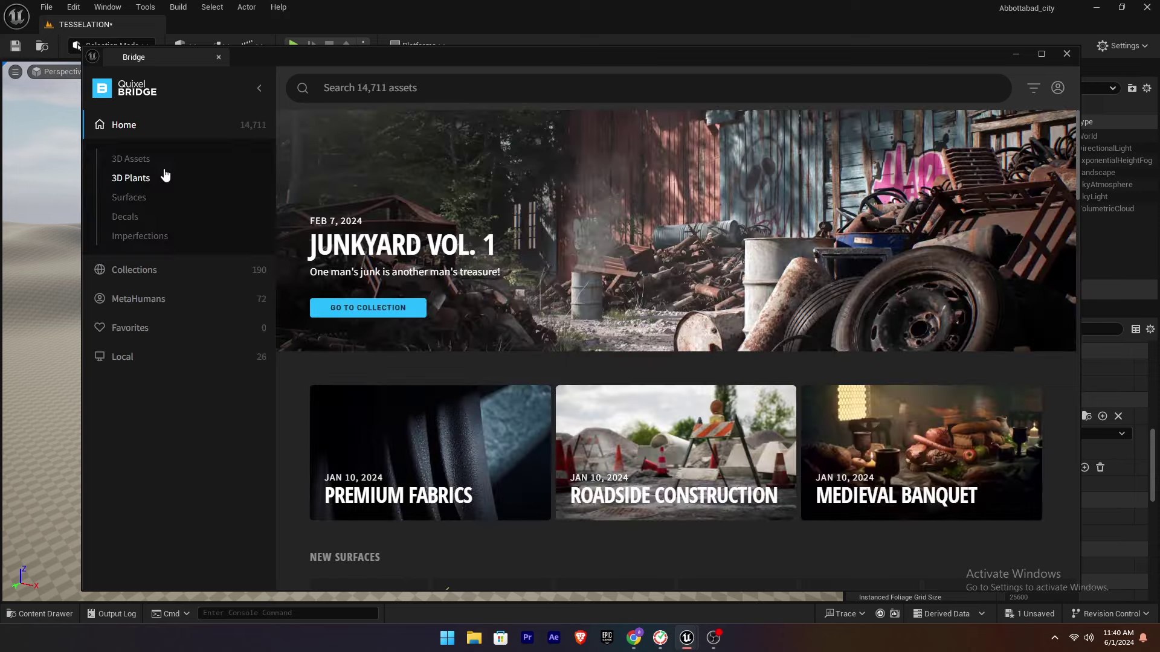
{"action": "left_click", "coordinate": [152, 196]}
{"action": "scroll", "coordinate": [743, 240], "scroll_direction": "down", "scroll_amount": 4}
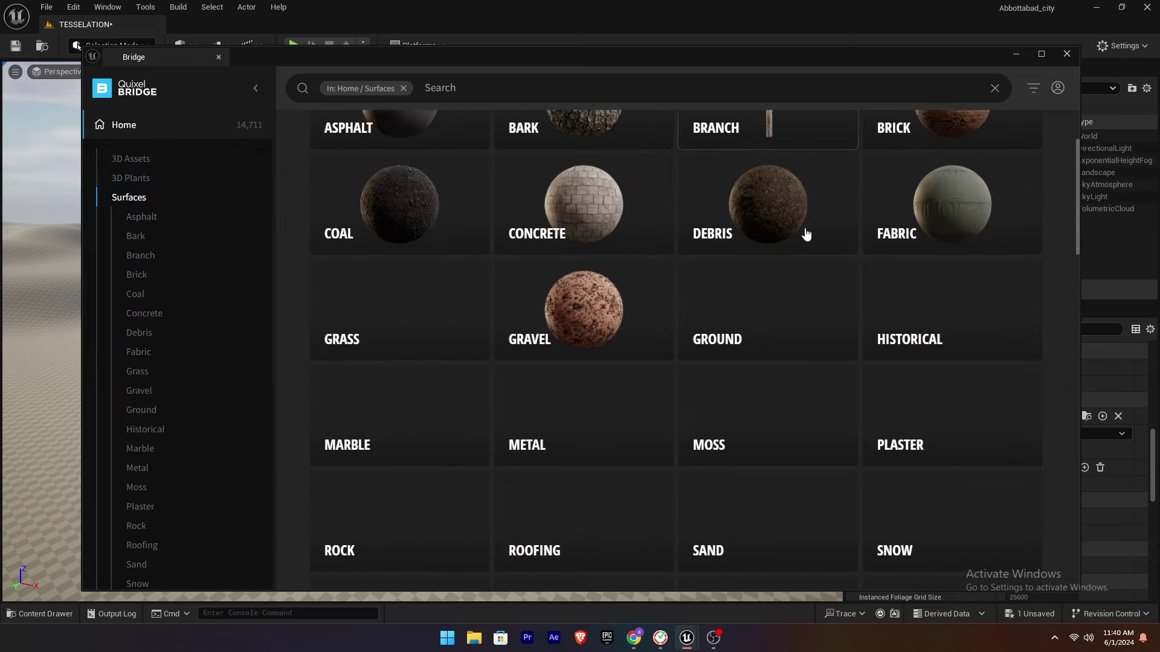
{"action": "scroll", "coordinate": [124, 362], "scroll_direction": "down", "scroll_amount": 3}
{"action": "left_click", "coordinate": [121, 574]}
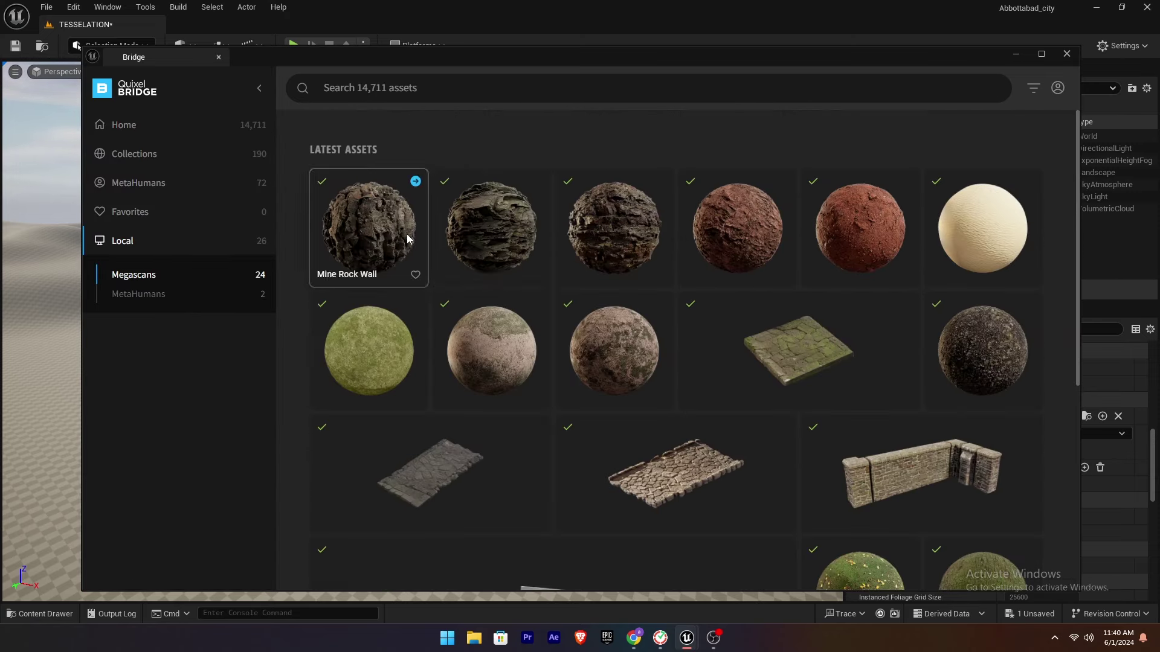
{"action": "left_click", "coordinate": [1066, 53]}
Save the level and create a material named LANDSCAPE_MATERIL in the MATERILA_TESSELATION folder.
{"action": "left_click", "coordinate": [39, 613]}
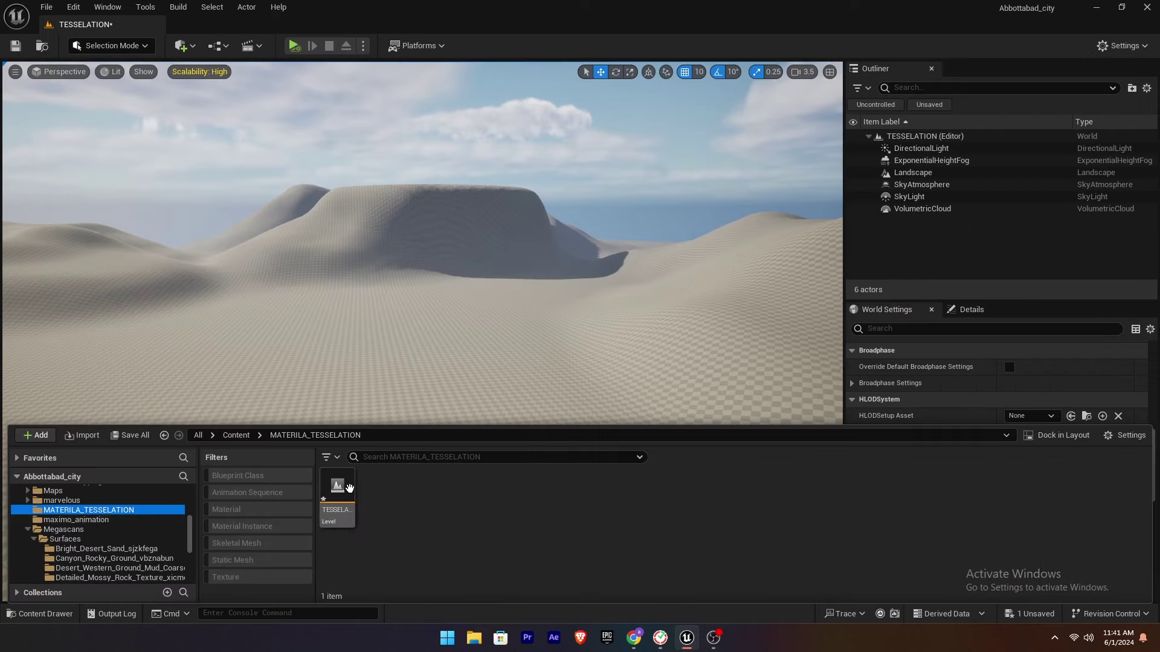
{"action": "key", "text": "ctrl+s"}
{"action": "right_click", "coordinate": [391, 514]}
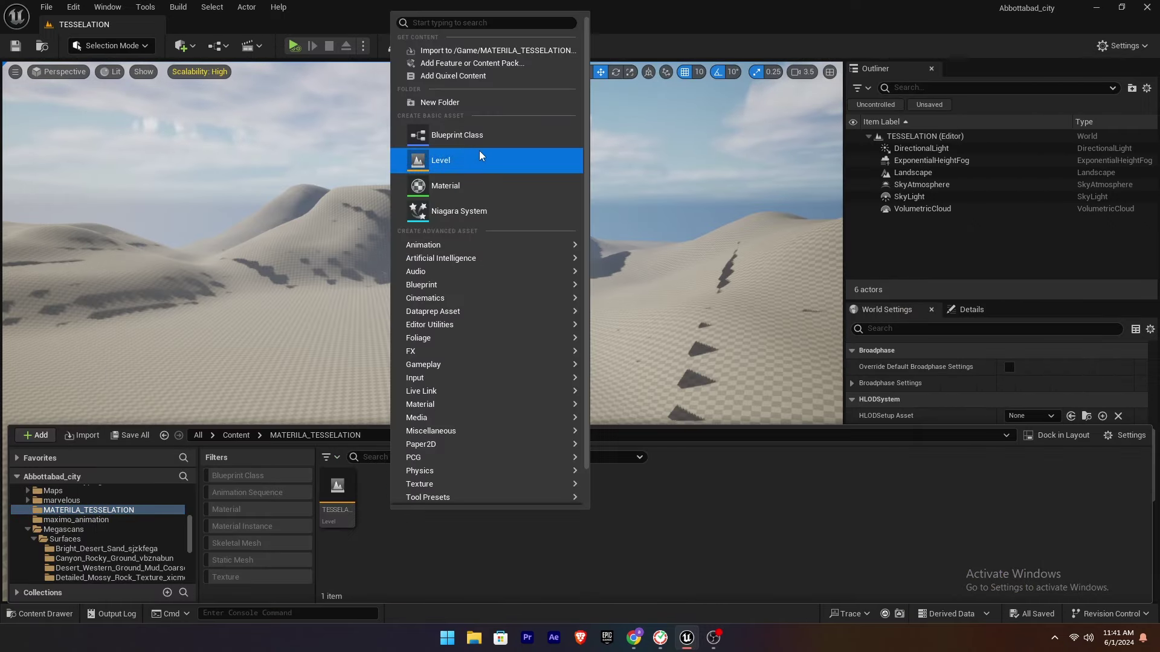
{"action": "left_click", "coordinate": [443, 186]}
{"action": "type", "text": "SCAP"}
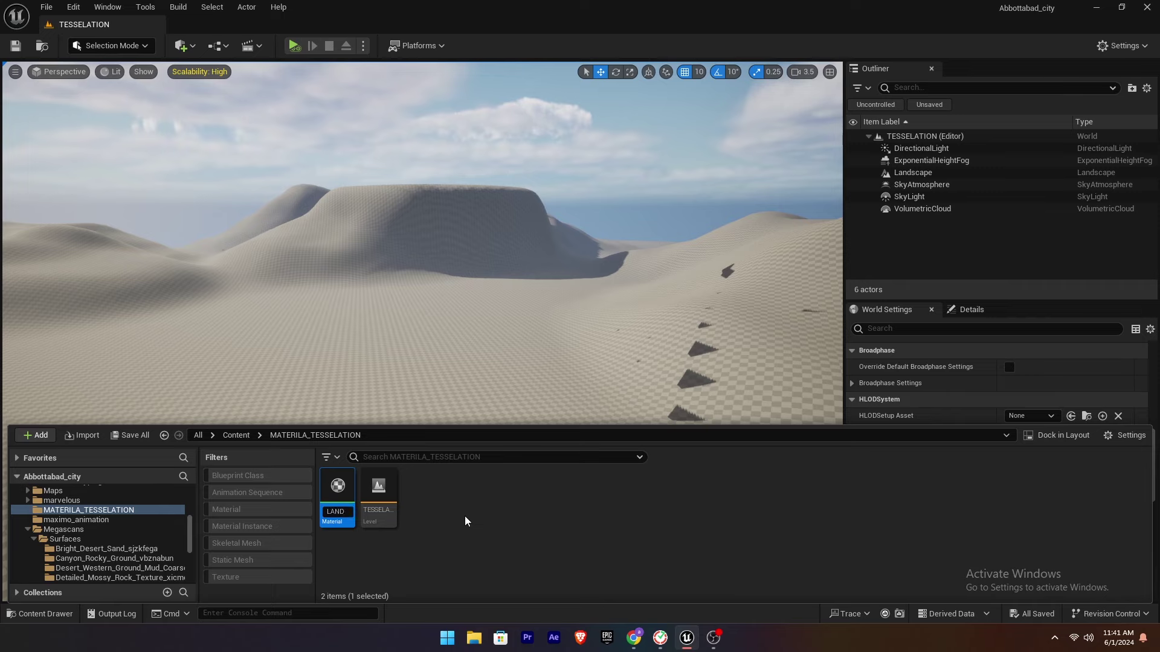
{"action": "type", "text": "E_MATERIAL"}
{"action": "key", "text": "Return"}
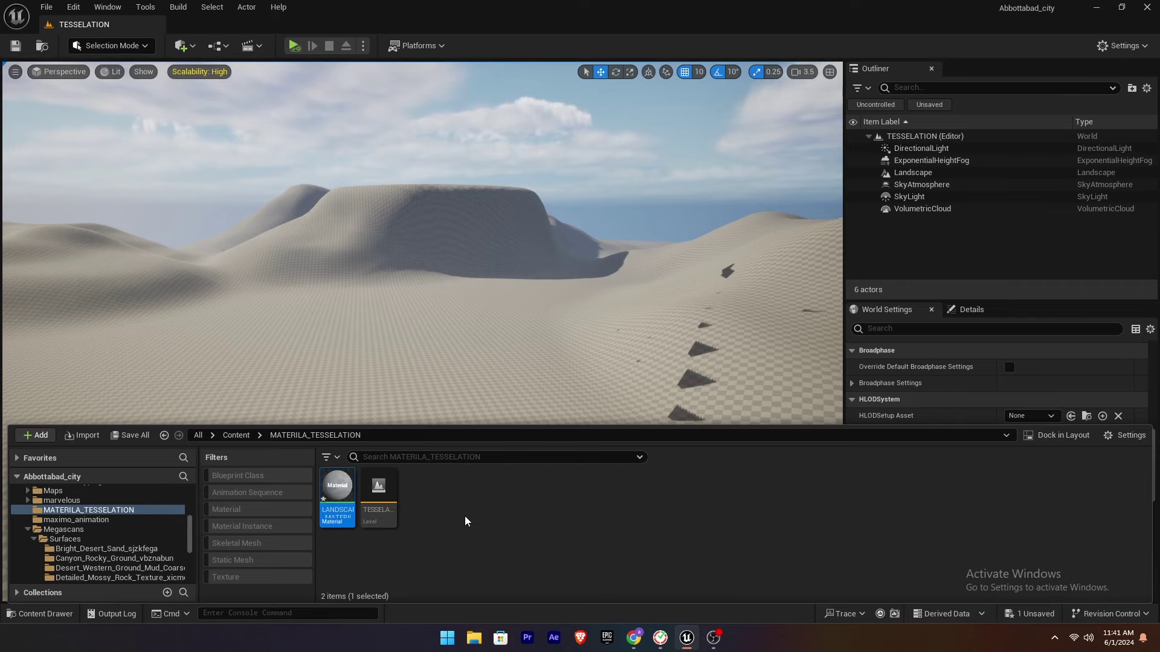
Open the new landscape material and enable Use Material Attributes on its result node.
{"action": "key", "text": "Return"}
{"action": "left_click", "coordinate": [745, 218]}
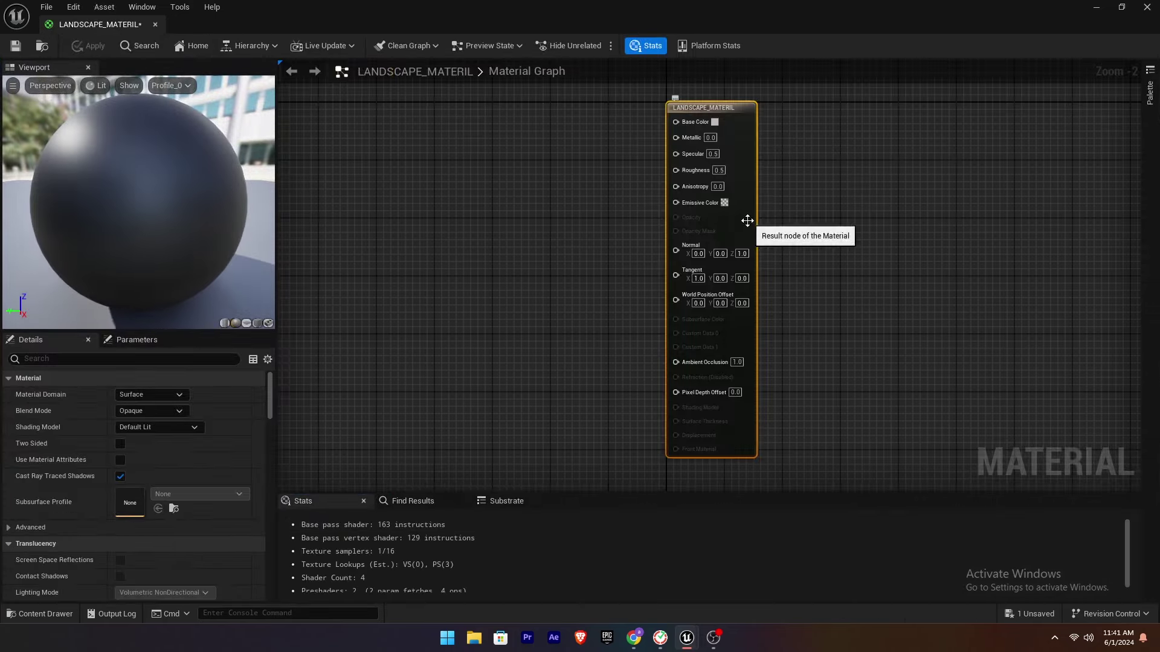
{"action": "left_click", "coordinate": [120, 460]}
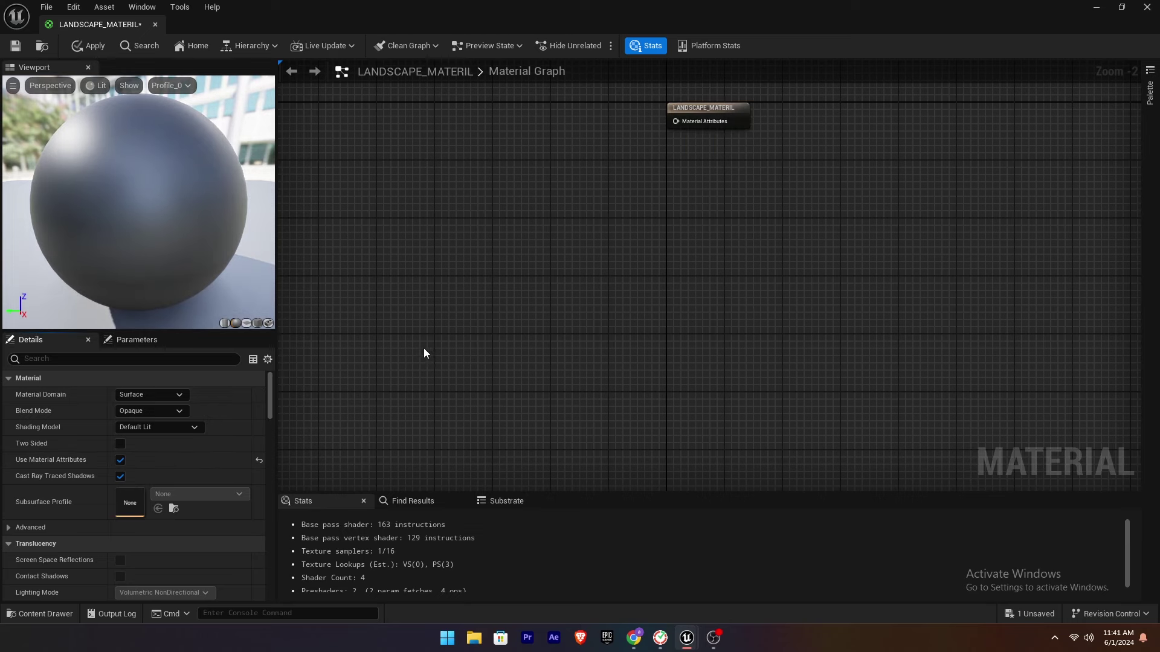
Add a BlendMaterialAttributes node feeding the result node's Material Attributes input.
{"action": "right_click_drag", "start_coordinate": [423, 347], "coordinate": [829, 276]}
{"action": "left_click_drag", "start_coordinate": [833, 278], "coordinate": [757, 279]}
{"action": "type", "text": "BLEND"}
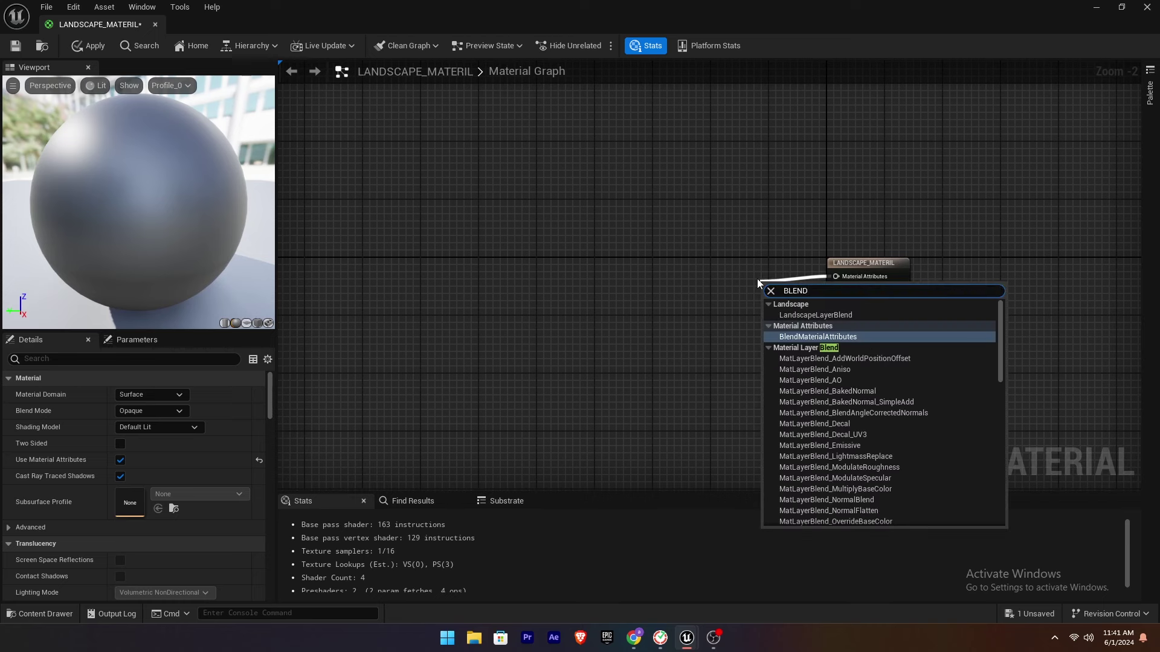
{"action": "left_click", "coordinate": [793, 337]}
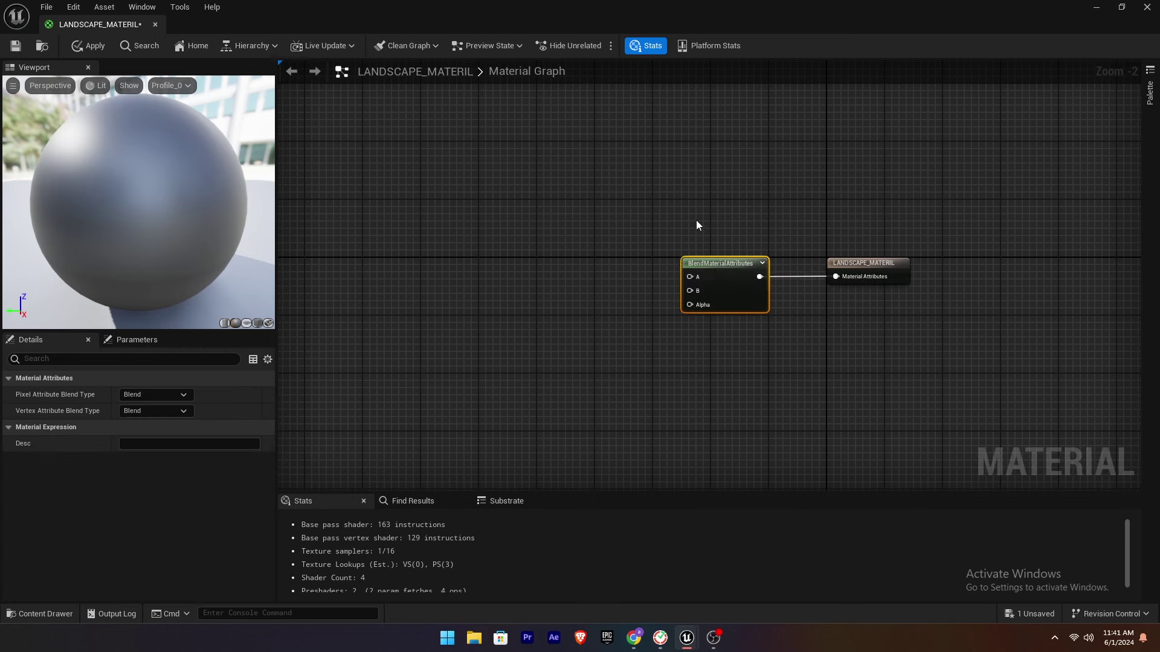
{"action": "left_click_drag", "start_coordinate": [696, 223], "coordinate": [836, 300]}
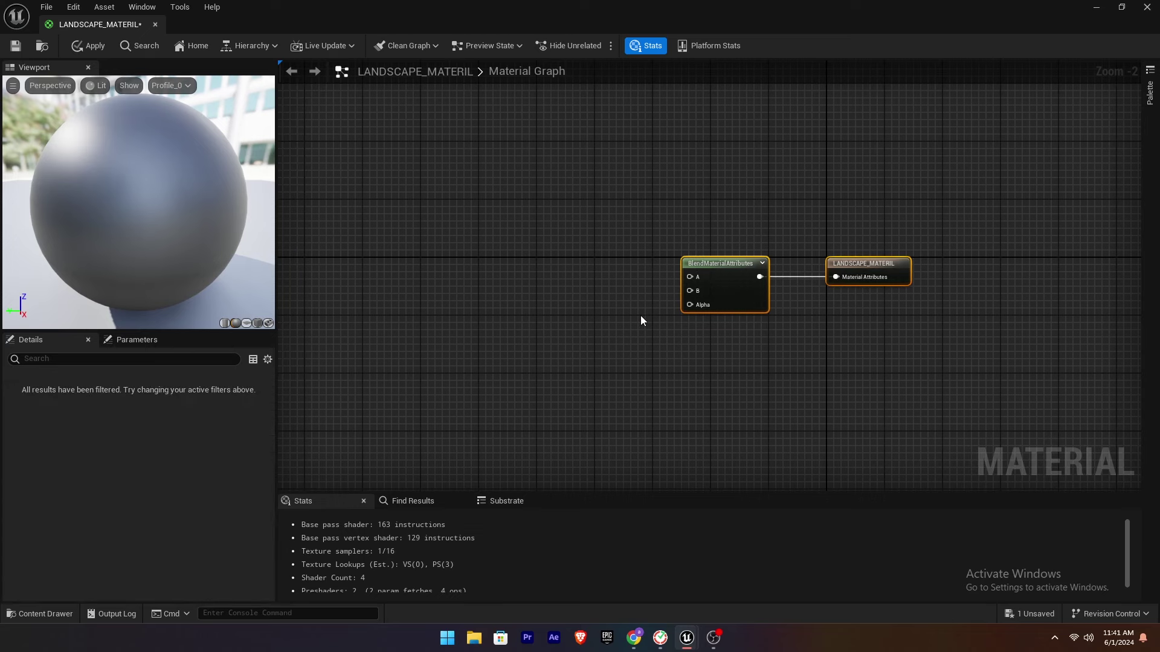
Add a SetMaterialAttributes node and place it well to the left of the blend node.
{"action": "right_click_drag", "start_coordinate": [566, 298], "coordinate": [553, 245]}
{"action": "right_click", "coordinate": [553, 245]}
{"action": "type", "text": "set ma"}
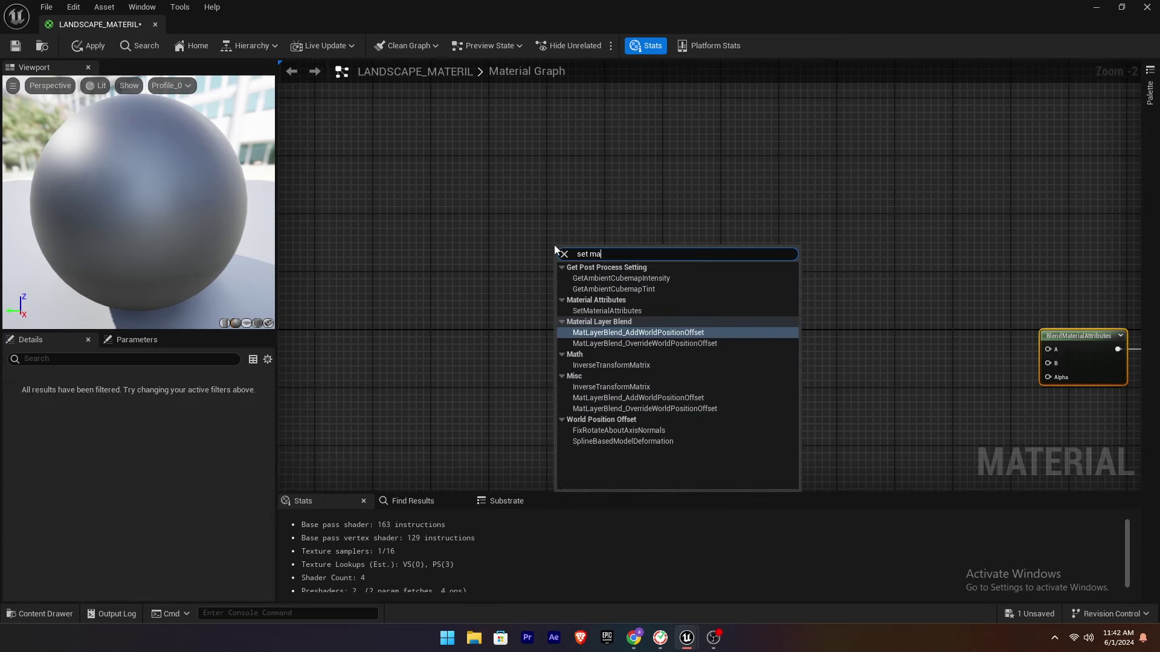
{"action": "type", "text": "teri"}
{"action": "left_click", "coordinate": [604, 277]}
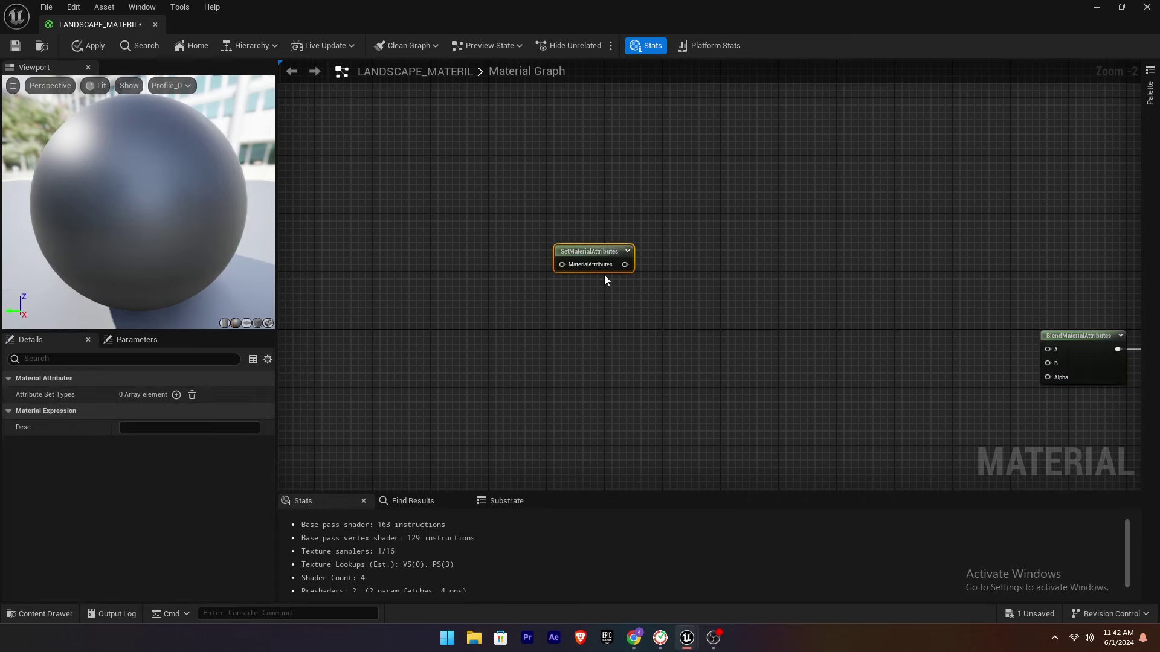
{"action": "left_click_drag", "start_coordinate": [599, 251], "coordinate": [557, 218]}
{"action": "right_click_drag", "start_coordinate": [533, 258], "coordinate": [651, 302]}
{"action": "left_click_drag", "start_coordinate": [672, 255], "coordinate": [642, 255]}
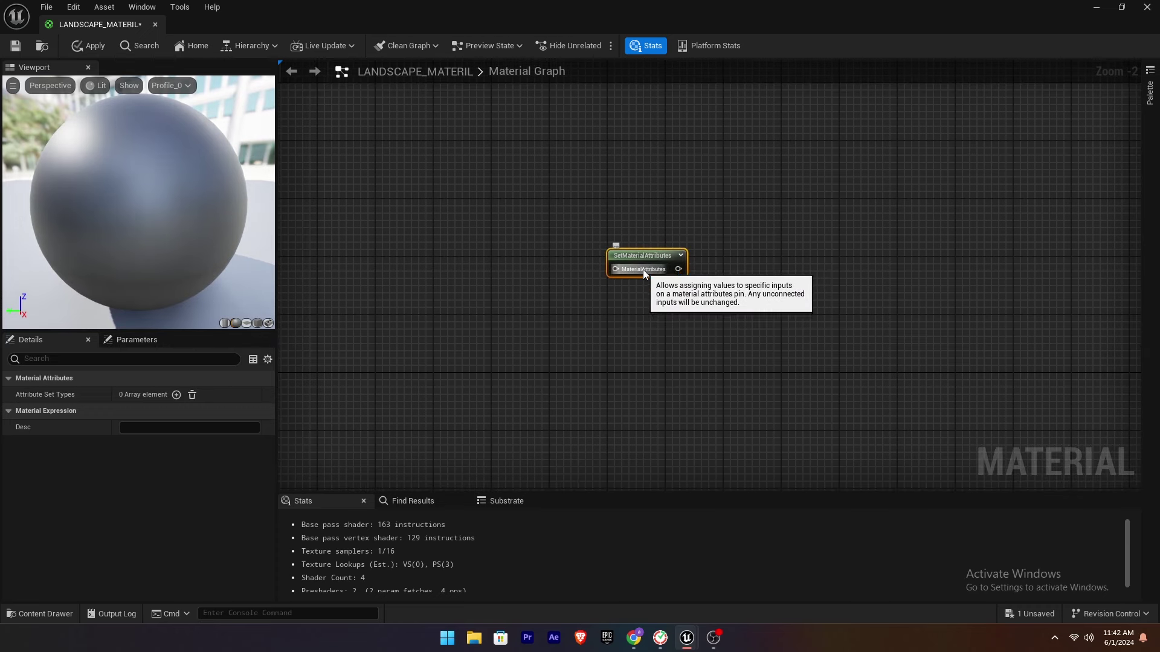
{"action": "left_click", "coordinate": [632, 270]}
{"action": "right_click_drag", "start_coordinate": [558, 305], "coordinate": [565, 310]}
Bring the three textures of the Megascans Icelandic_Cliff_Rock surface into the material graph as Texture Sample nodes.
{"action": "key", "text": "ctrl+space"}
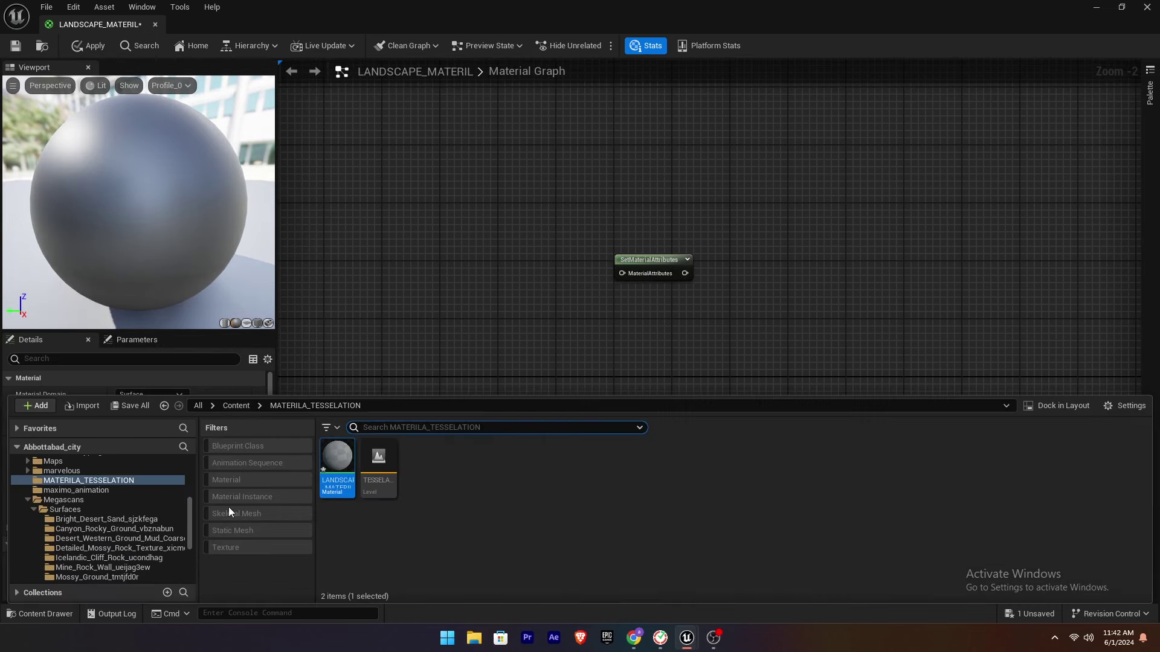
{"action": "left_click", "coordinate": [60, 511]}
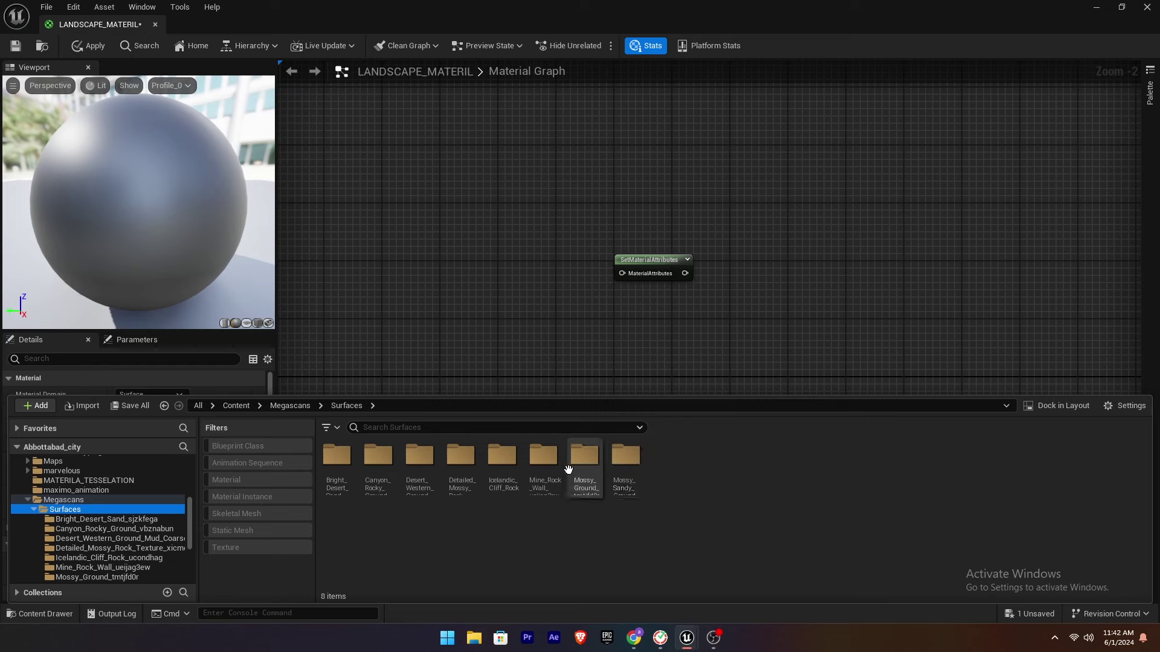
{"action": "double_click", "coordinate": [498, 476]}
{"action": "left_click_drag", "start_coordinate": [461, 464], "coordinate": [379, 222], "text": "shift"}
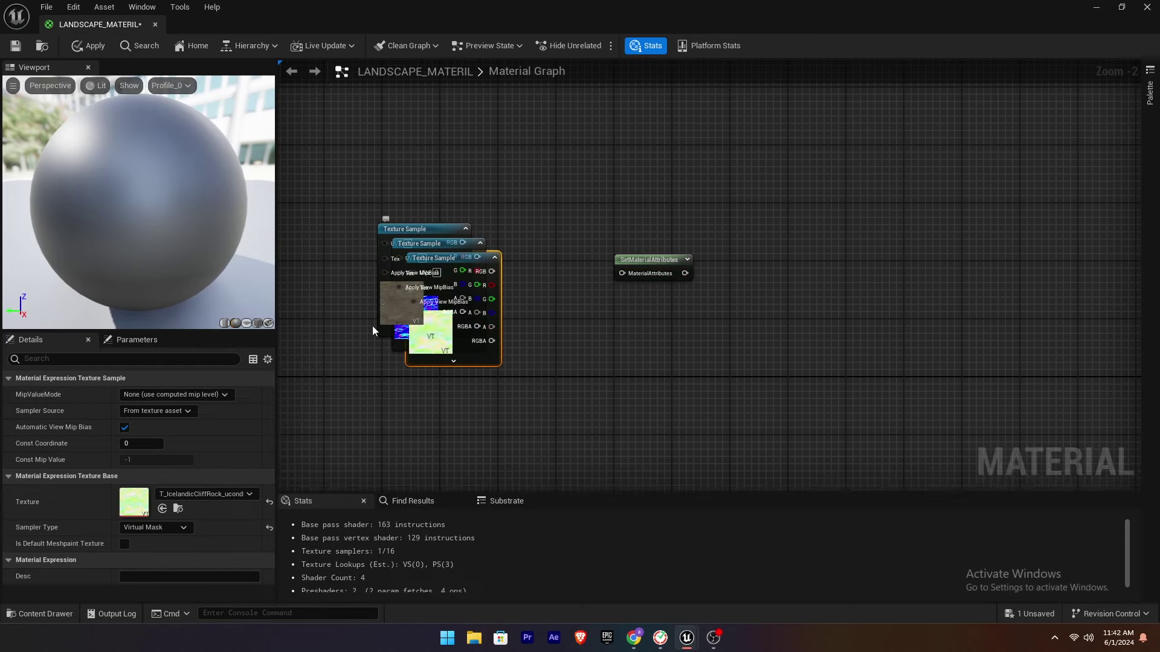
Arrange the three Icelandic_Cliff_Rock Texture Sample nodes in a column: colour, normal, then the packed mask texture.
{"action": "right_click_drag", "start_coordinate": [372, 325], "coordinate": [443, 398]}
{"action": "left_click_drag", "start_coordinate": [501, 299], "coordinate": [520, 189]}
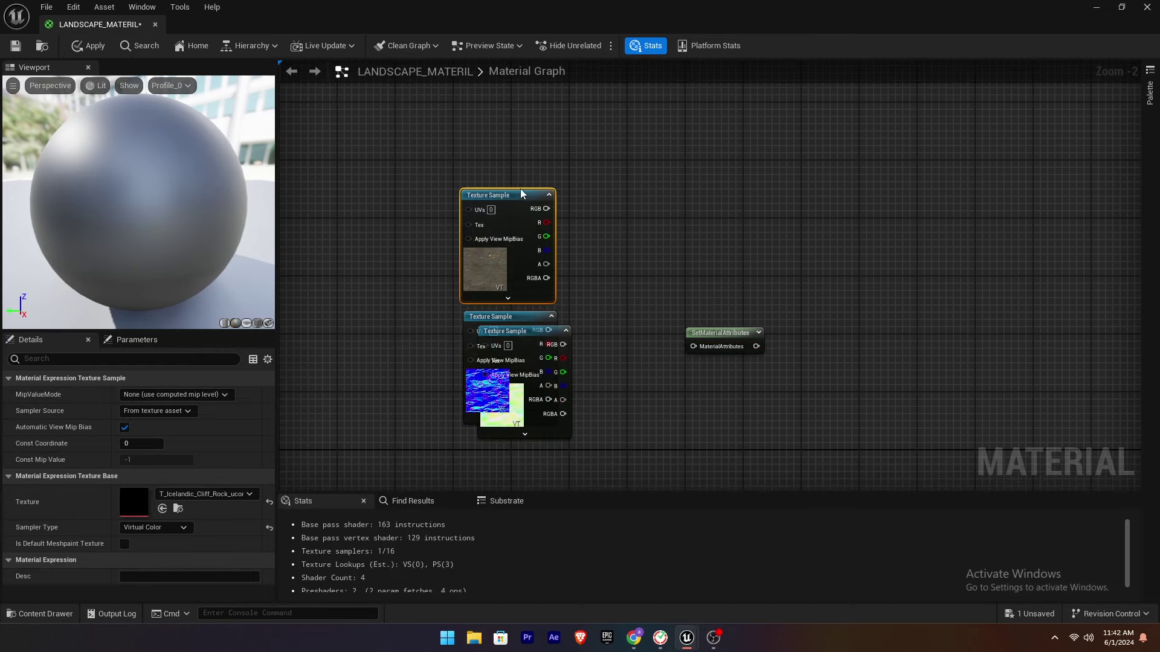
{"action": "left_click", "coordinate": [510, 312]}
{"action": "right_click_drag", "start_coordinate": [523, 342], "coordinate": [574, 252]}
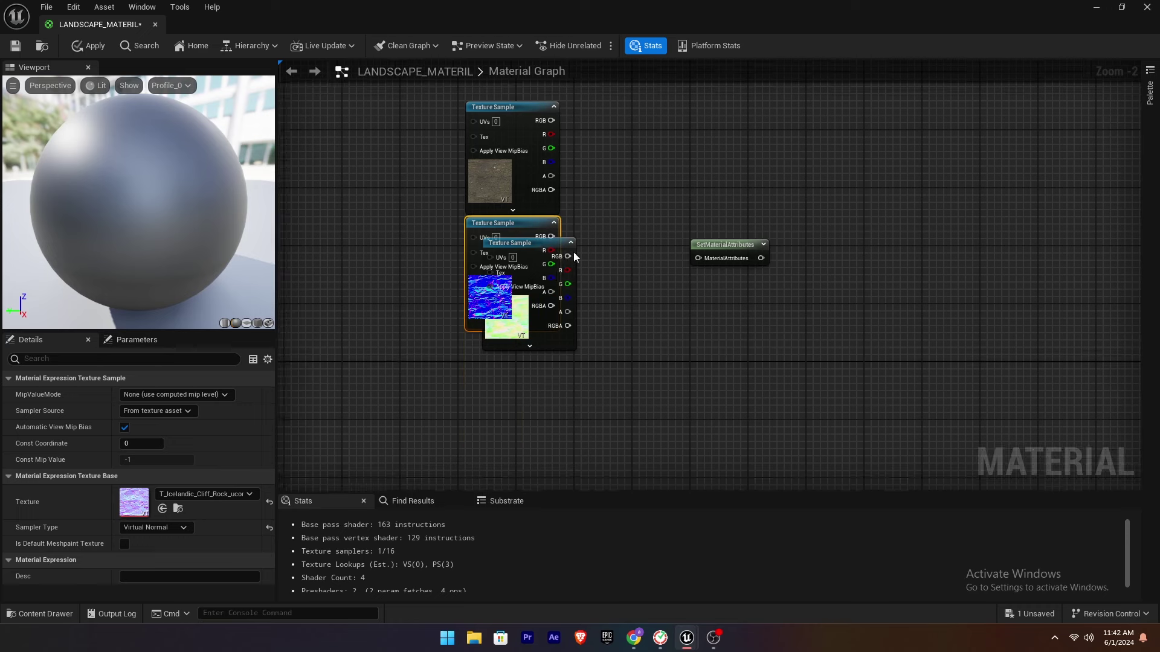
{"action": "left_click_drag", "start_coordinate": [574, 252], "coordinate": [549, 346]}
{"action": "right_click_drag", "start_coordinate": [548, 346], "coordinate": [518, 377]}
Give the SetMaterialAttributes node BaseColor, Normal and Roughness attributes plus a fourth attribute entry.
{"action": "left_click", "coordinate": [692, 284]}
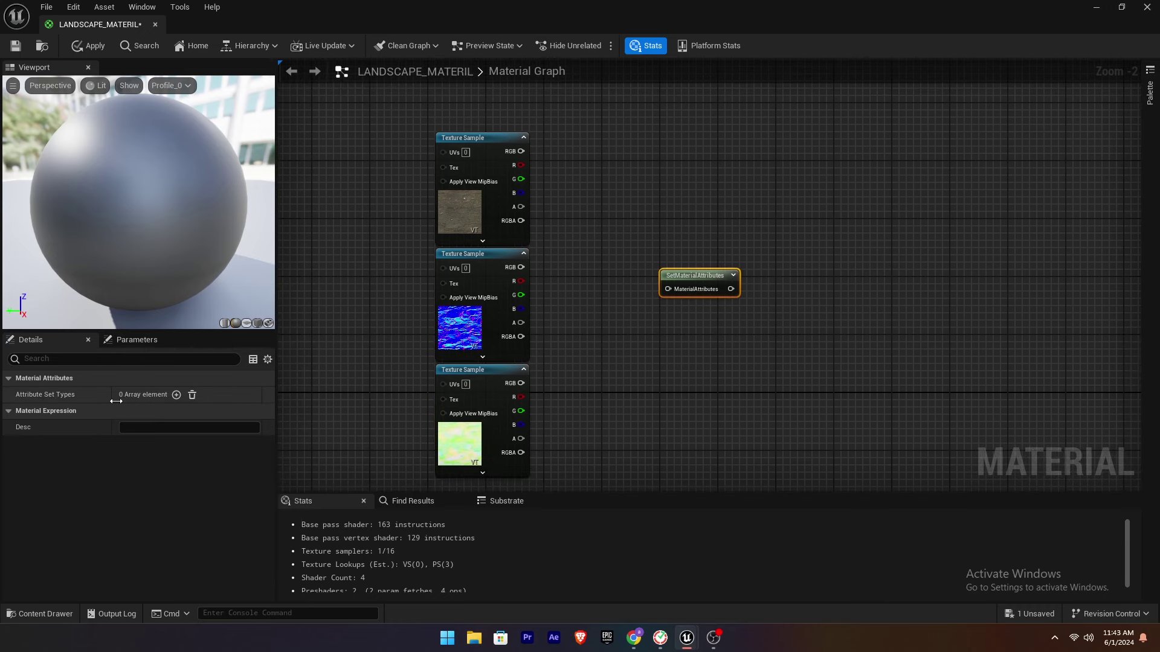
{"action": "left_click", "coordinate": [176, 394]}
{"action": "left_click", "coordinate": [176, 394]}
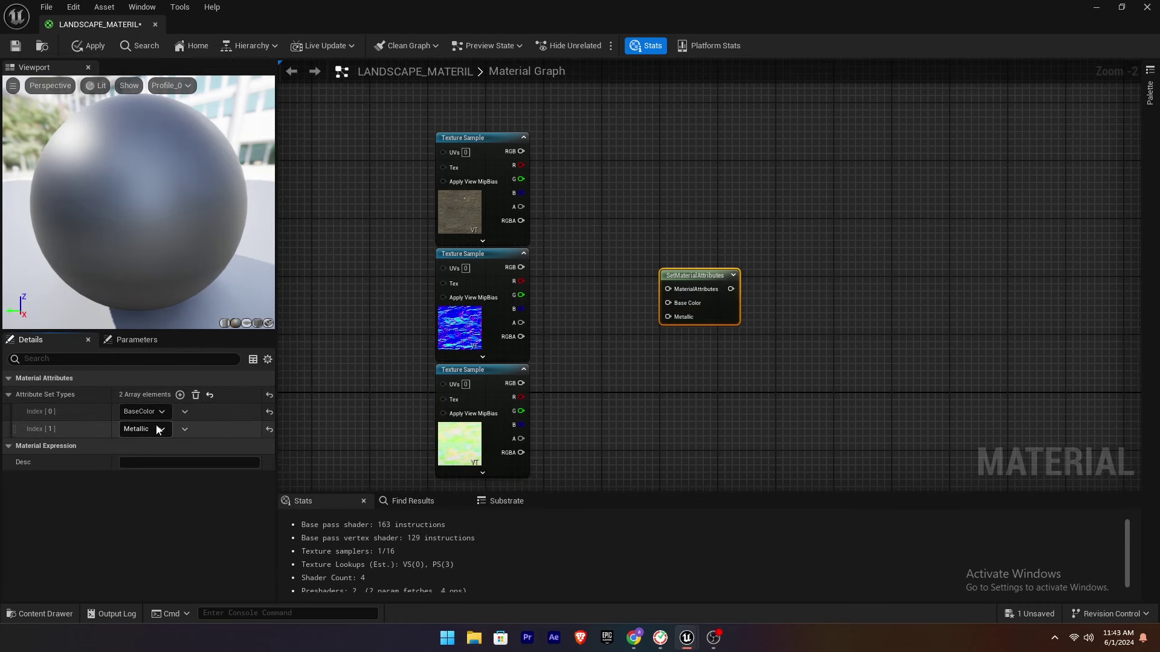
{"action": "left_click", "coordinate": [161, 428]}
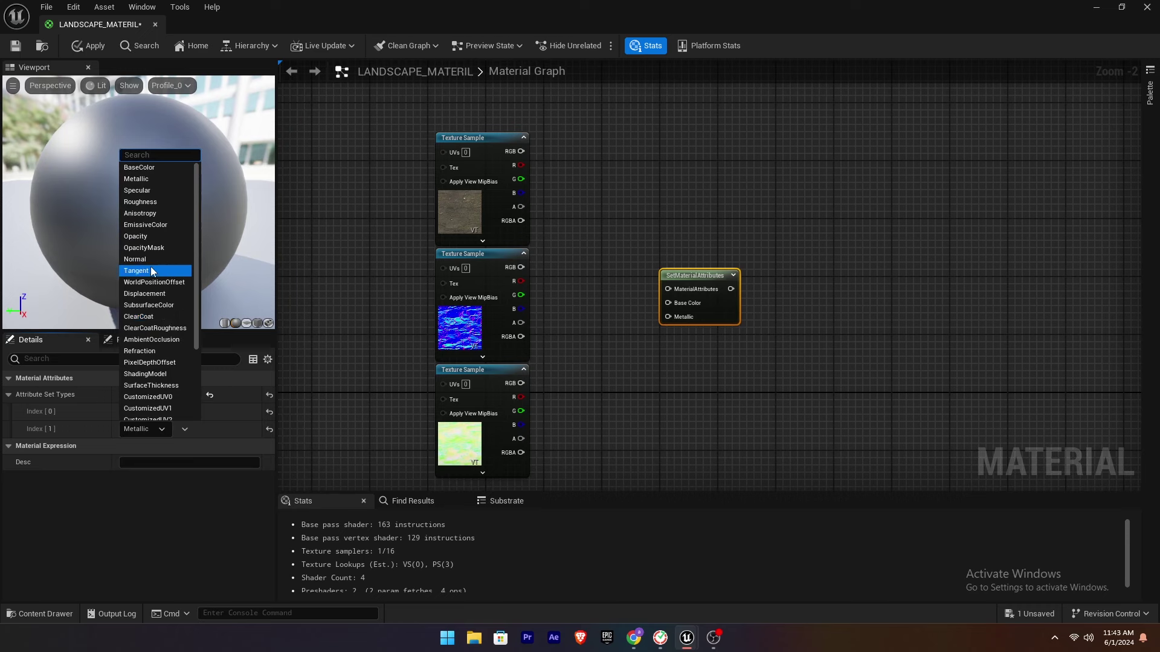
{"action": "left_click", "coordinate": [151, 259]}
{"action": "left_click", "coordinate": [179, 395]}
{"action": "left_click", "coordinate": [145, 446]}
{"action": "left_click", "coordinate": [145, 218]}
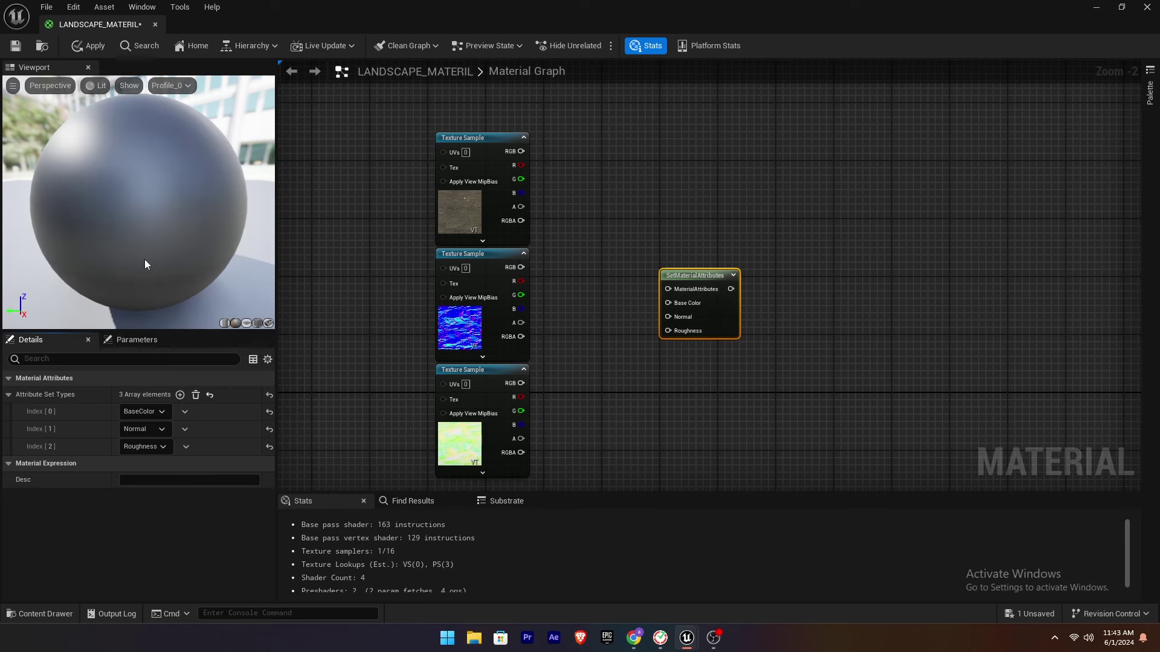
{"action": "left_click", "coordinate": [180, 394]}
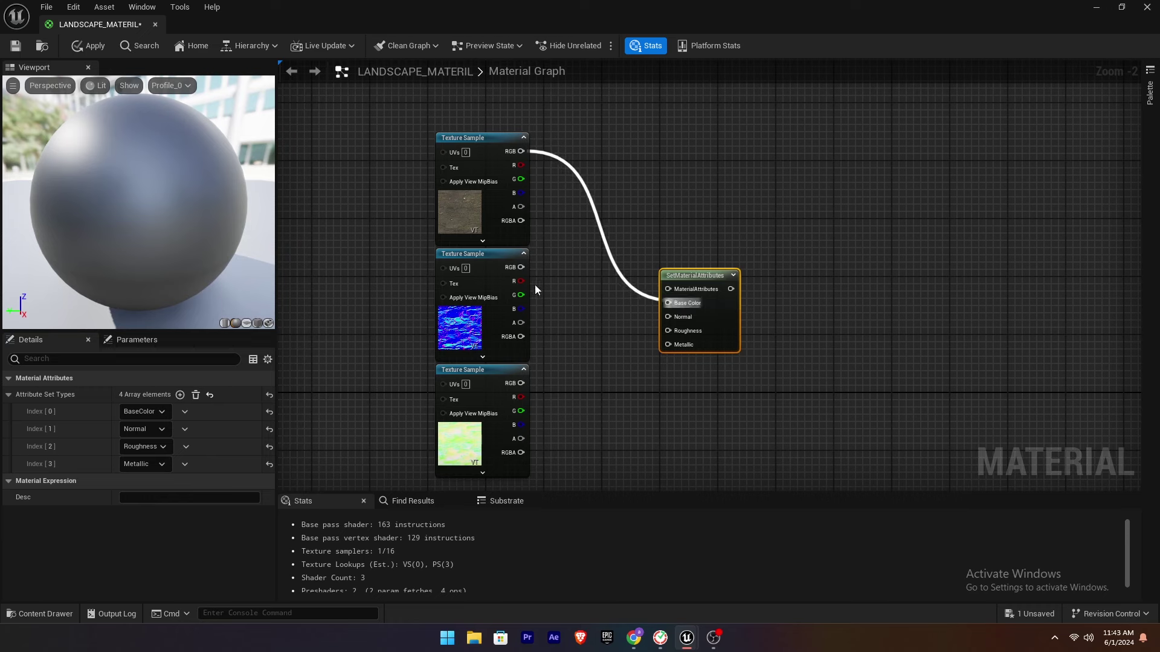
Connect the cliff colour texture to Base Color, the normal texture's RGB to Normal, and the mask texture's green channel to Roughness.
{"action": "left_click_drag", "start_coordinate": [519, 270], "coordinate": [619, 322]}
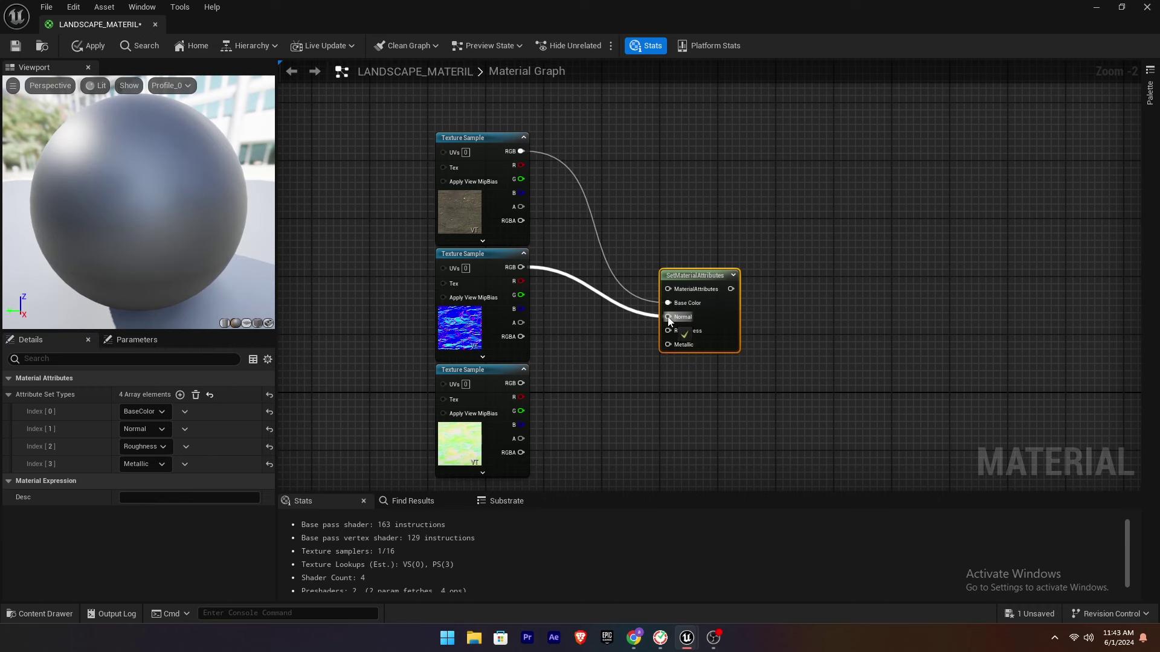
{"action": "left_click_drag", "start_coordinate": [668, 318], "coordinate": [668, 318]}
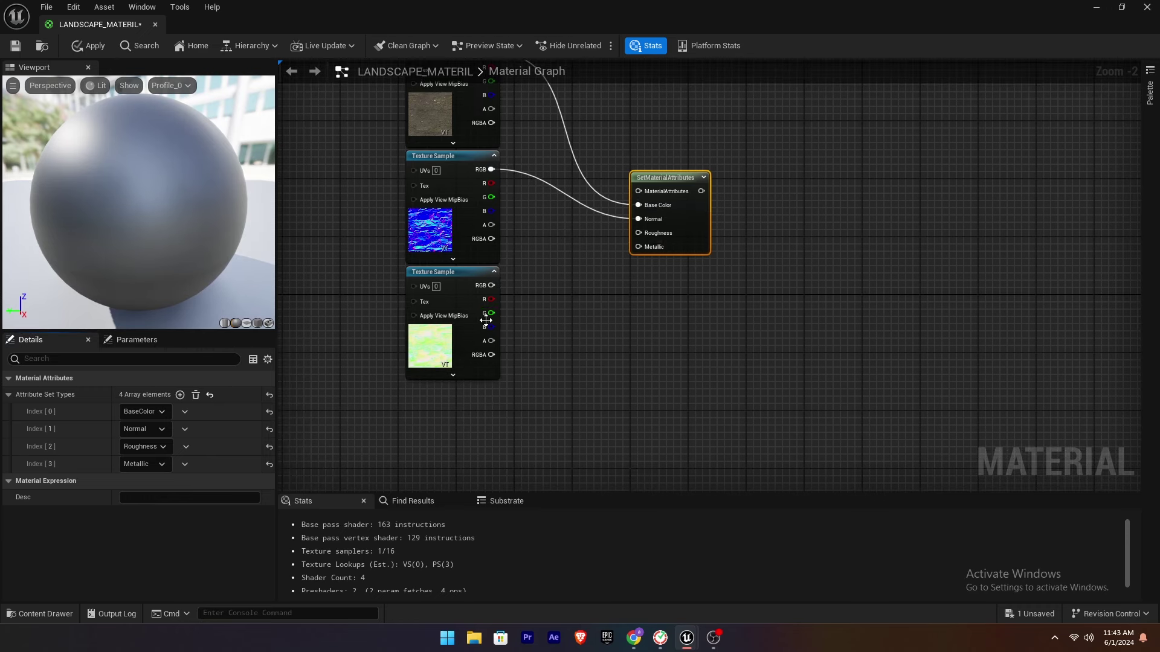
{"action": "left_click_drag", "start_coordinate": [490, 313], "coordinate": [638, 232]}
Set the fourth attribute to AmbientOcclusion fed by the mask's red channel, and add a Displacement attribute fed by its blue channel.
{"action": "left_click", "coordinate": [145, 464]}
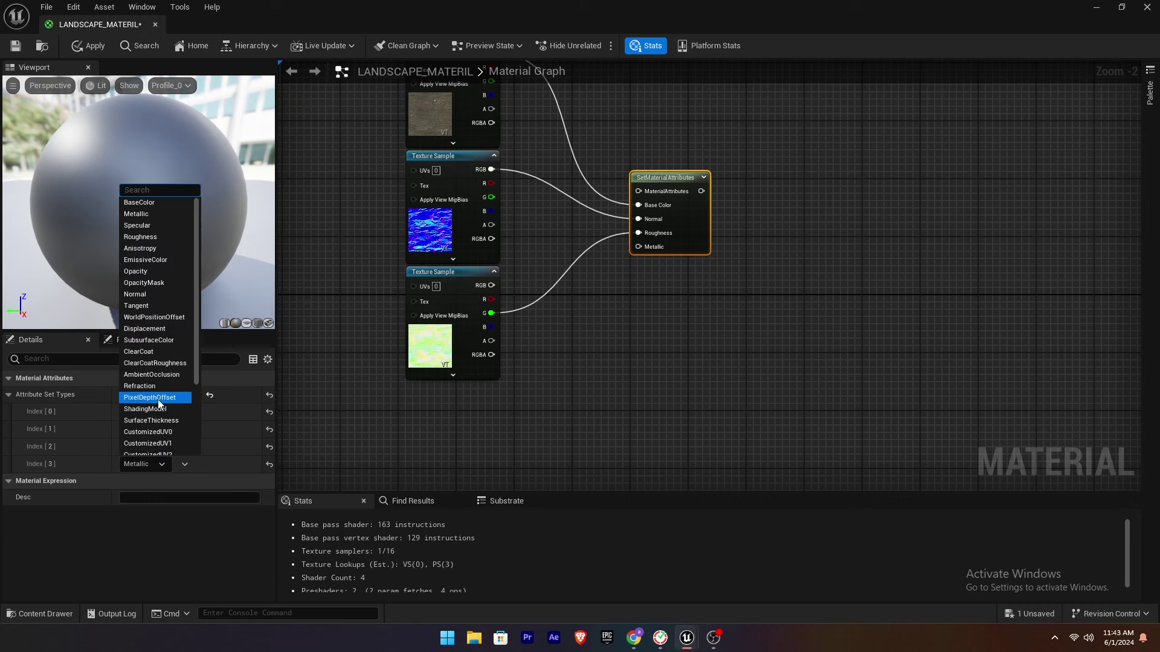
{"action": "left_click", "coordinate": [151, 374]}
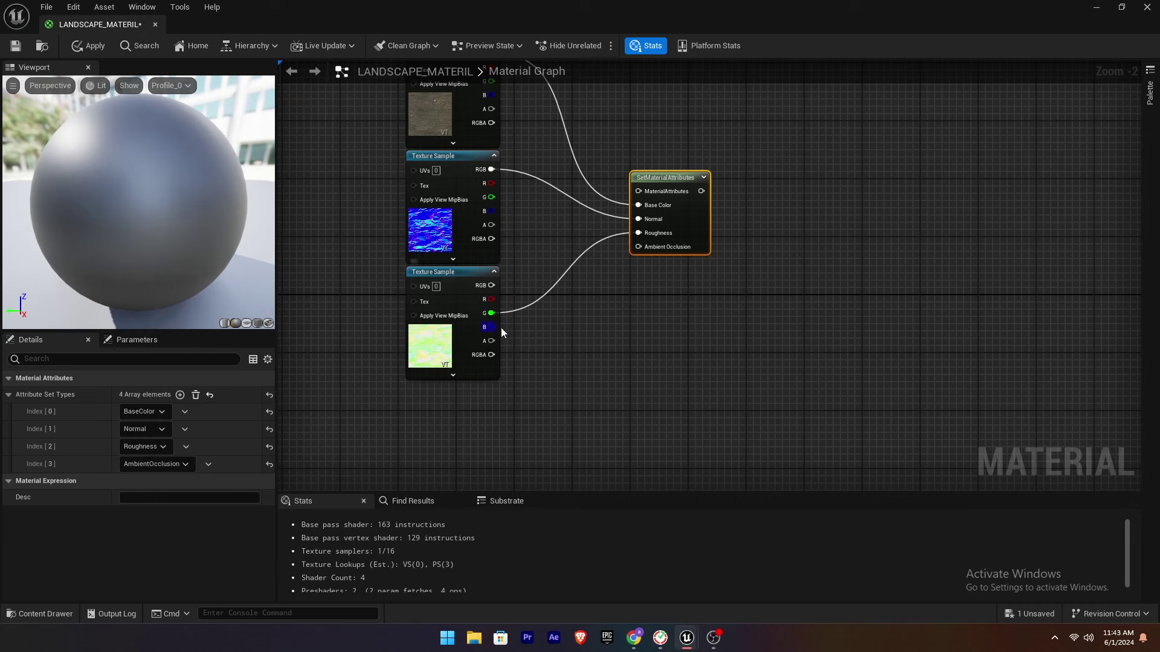
{"action": "left_click_drag", "start_coordinate": [491, 298], "coordinate": [642, 249]}
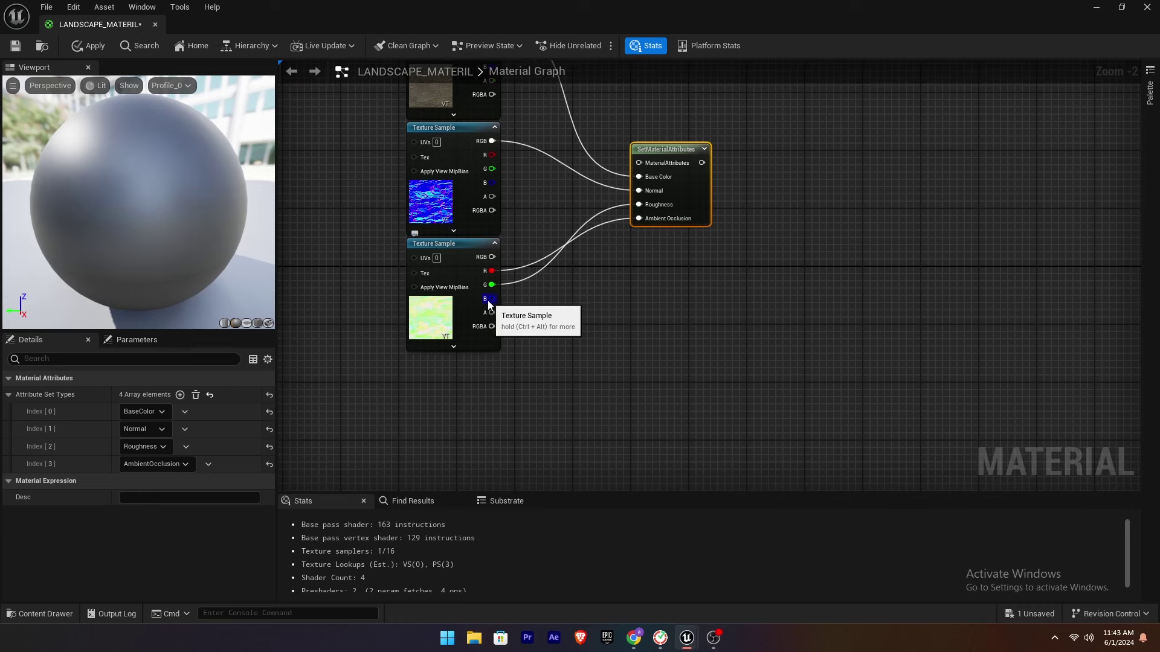
{"action": "left_click", "coordinate": [180, 395]}
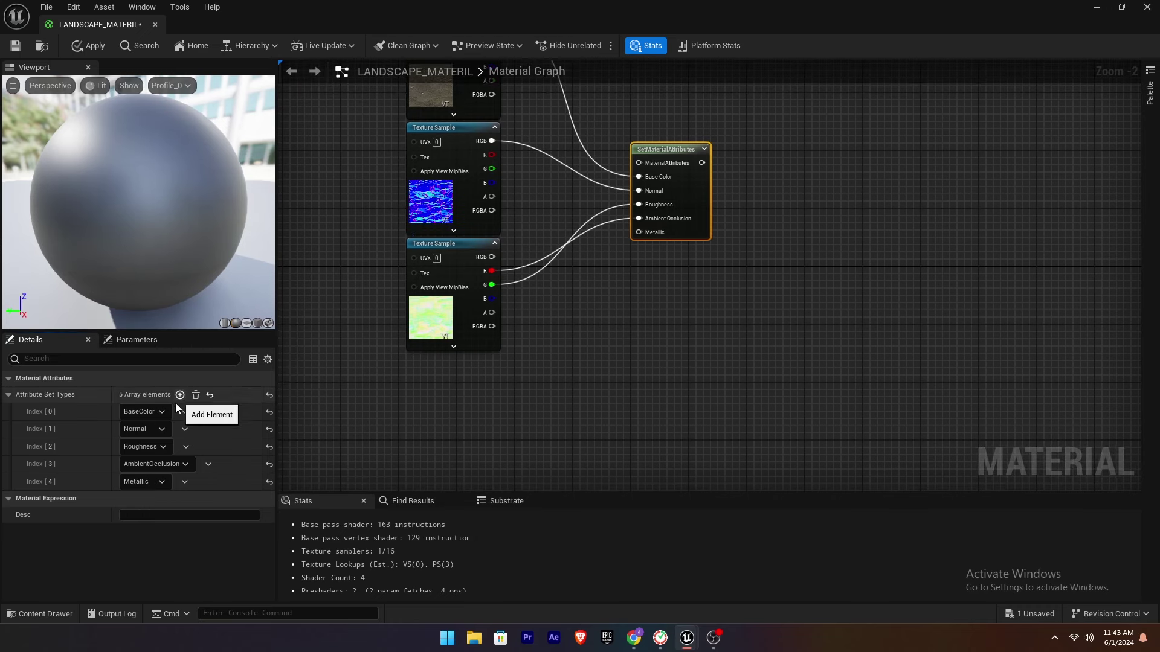
{"action": "left_click", "coordinate": [155, 481]}
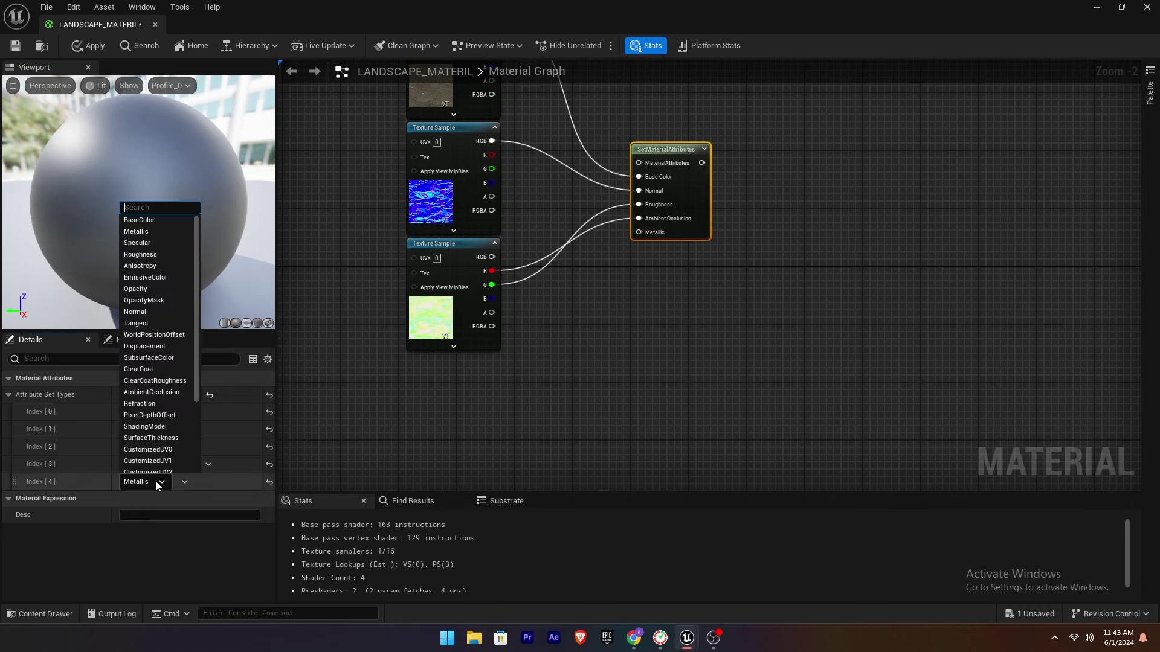
{"action": "left_click", "coordinate": [147, 346]}
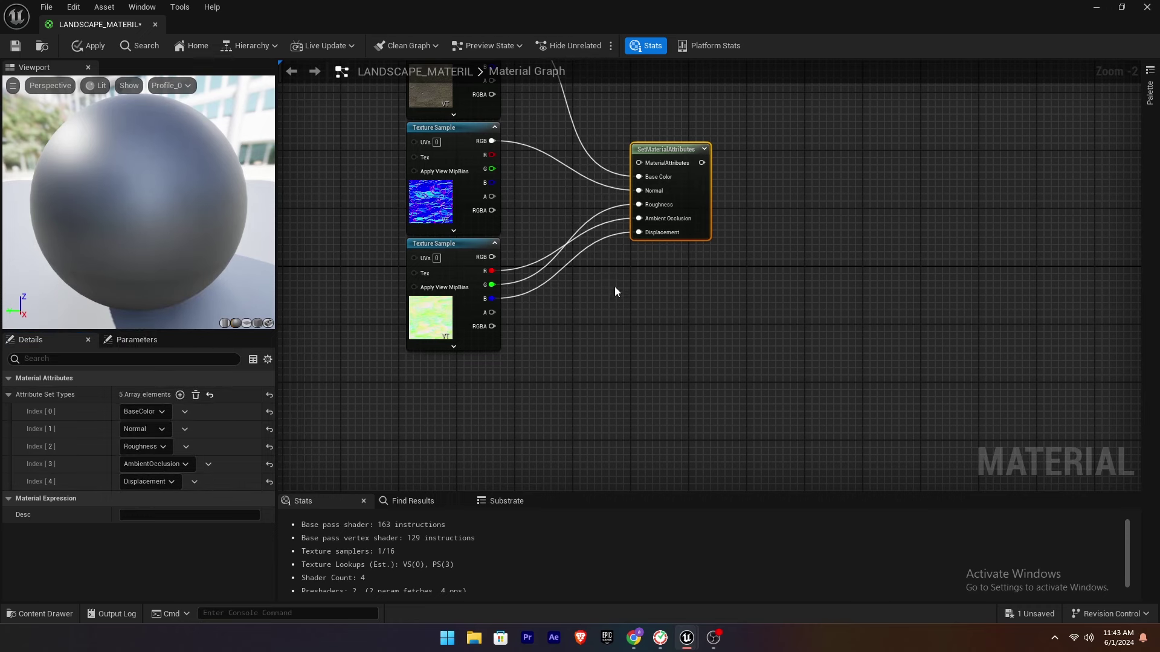
Duplicate the SetMaterialAttributes node and place the copy in the empty area below the first texture set.
{"action": "right_click_drag", "start_coordinate": [614, 288], "coordinate": [532, 346]}
{"action": "key", "text": "ctrl+d"}
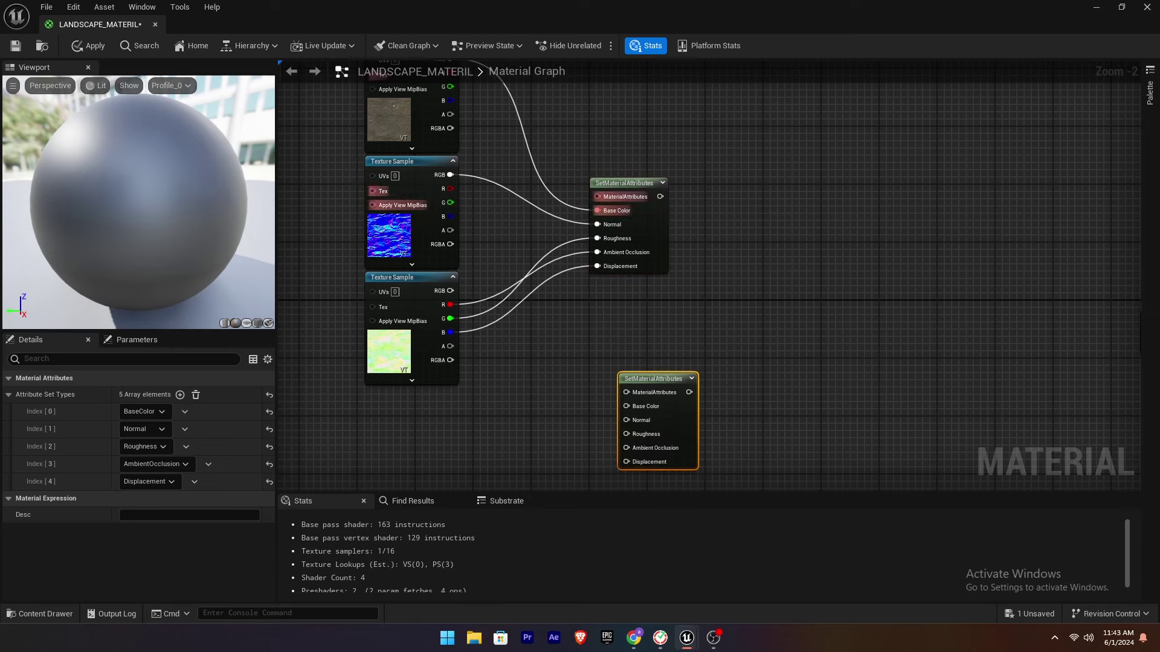
{"action": "right_click_drag", "start_coordinate": [567, 396], "coordinate": [589, 233]}
{"action": "left_click_drag", "start_coordinate": [672, 219], "coordinate": [657, 305]}
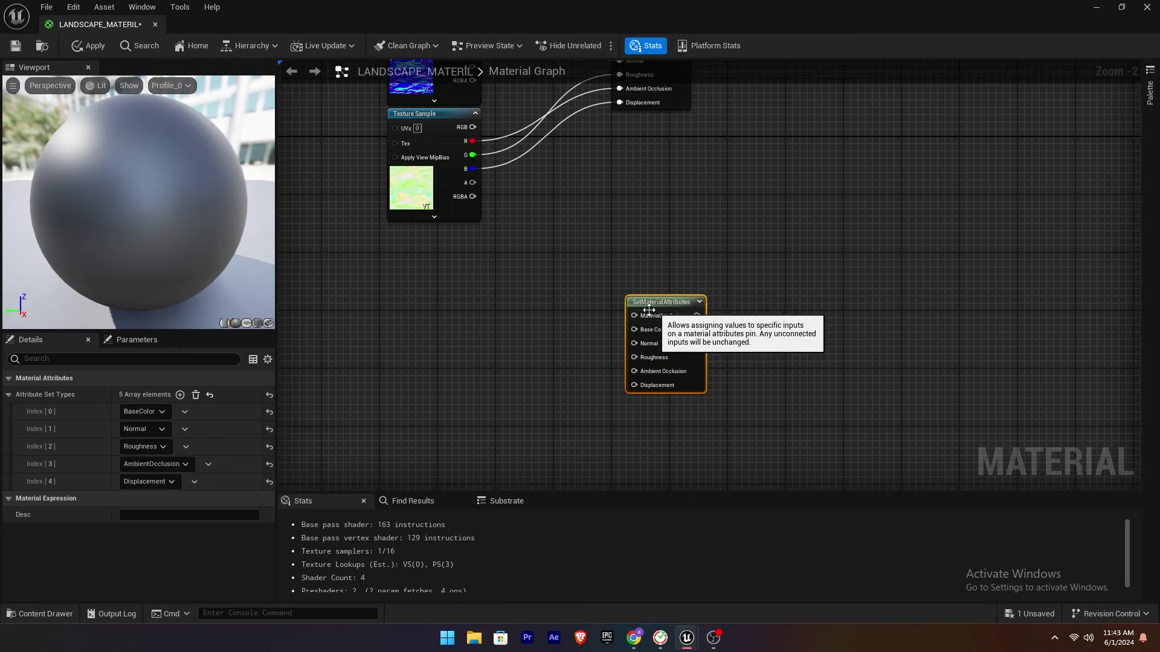
{"action": "right_click_drag", "start_coordinate": [554, 333], "coordinate": [569, 259]}
{"action": "left_click_drag", "start_coordinate": [661, 224], "coordinate": [646, 230]}
Bring the three textures of the Megascans Mine_Rock_Wall surface into the material graph beside the duplicated node.
{"action": "key", "text": "ctrl+space"}
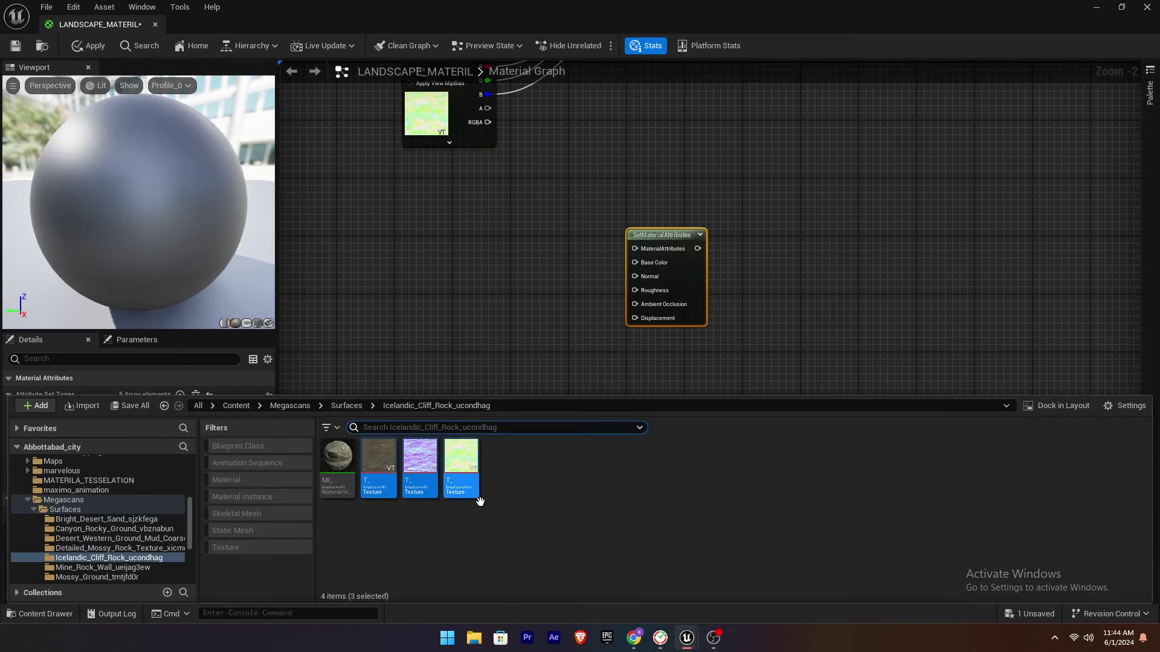
{"action": "key", "text": "alt+Left"}
{"action": "double_click", "coordinate": [531, 462]}
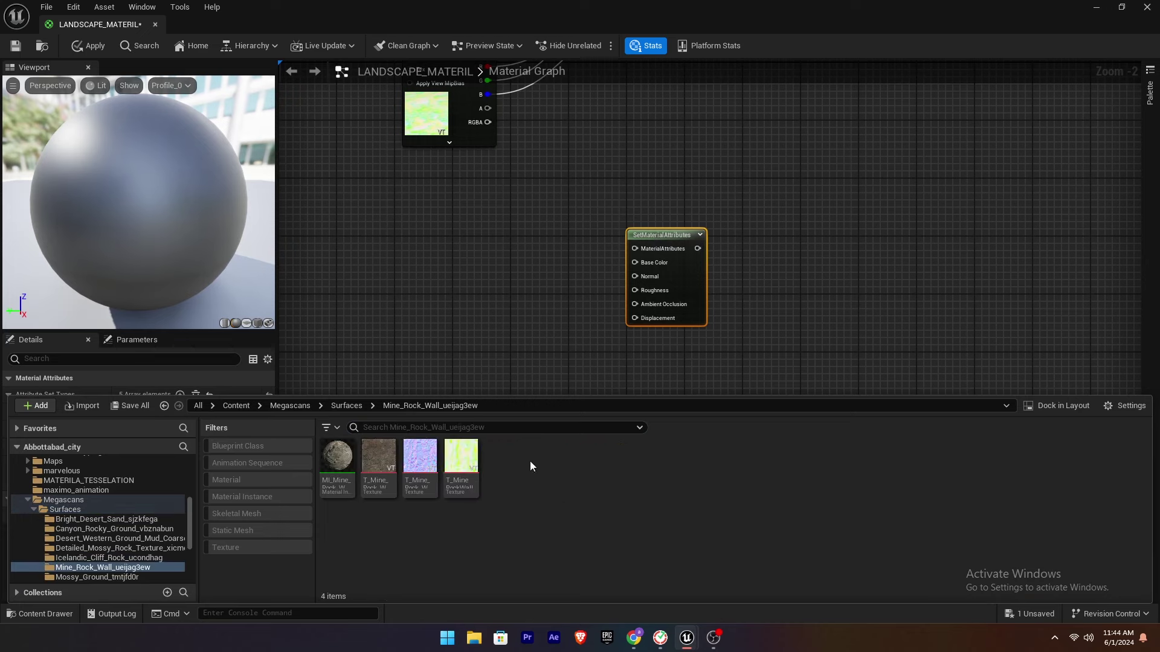
{"action": "left_click", "coordinate": [366, 472]}
{"action": "left_click_drag", "start_coordinate": [377, 457], "coordinate": [374, 301]}
Stack the three Mine_Rock_Wall Texture Sample nodes in a column: colour, normal, then the packed mask texture.
{"action": "right_click_drag", "start_coordinate": [402, 321], "coordinate": [443, 243]}
{"action": "left_click_drag", "start_coordinate": [471, 227], "coordinate": [496, 126]}
{"action": "mouse_move", "coordinate": [491, 262]}
{"action": "left_mouse_down"}
{"action": "mouse_move", "coordinate": [476, 327]}
{"action": "mouse_move", "coordinate": [479, 257]}
{"action": "left_mouse_up"}
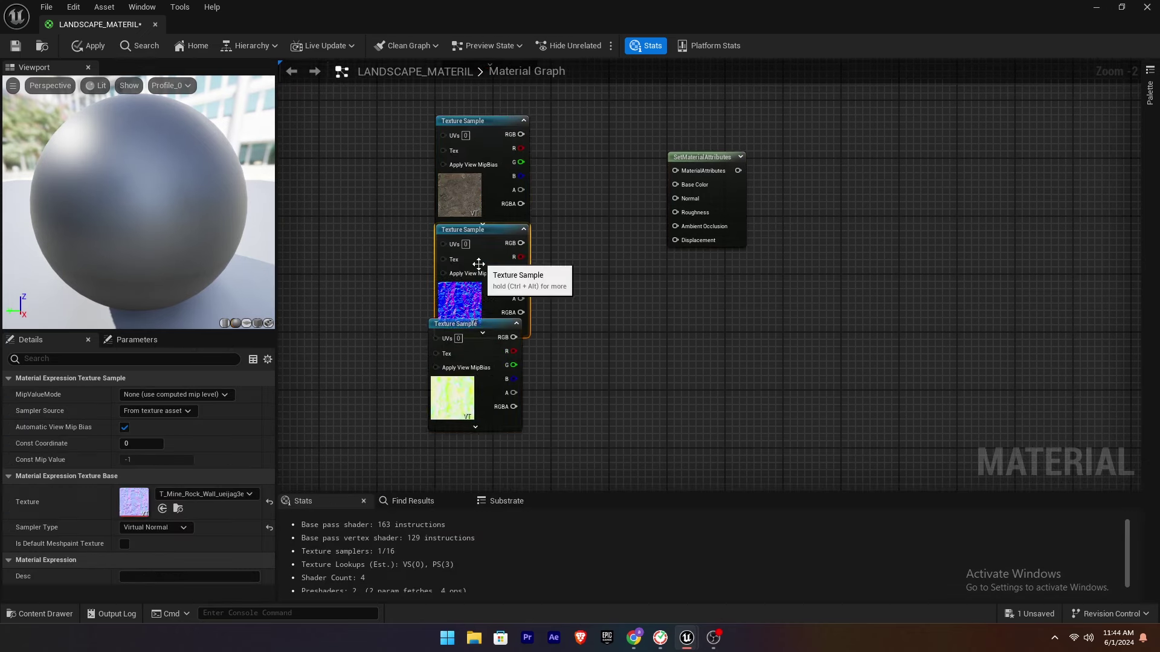
{"action": "left_click_drag", "start_coordinate": [490, 329], "coordinate": [496, 359]}
{"action": "left_click_drag", "start_coordinate": [507, 231], "coordinate": [508, 236]}
{"action": "right_click_drag", "start_coordinate": [509, 239], "coordinate": [482, 284]}
Wire the Mine_Rock_Wall colour, normal and mask channels into the second SetMaterialAttributes node's five attributes, matching the first set, and reposition that node.
{"action": "left_click_drag", "start_coordinate": [495, 179], "coordinate": [622, 210]}
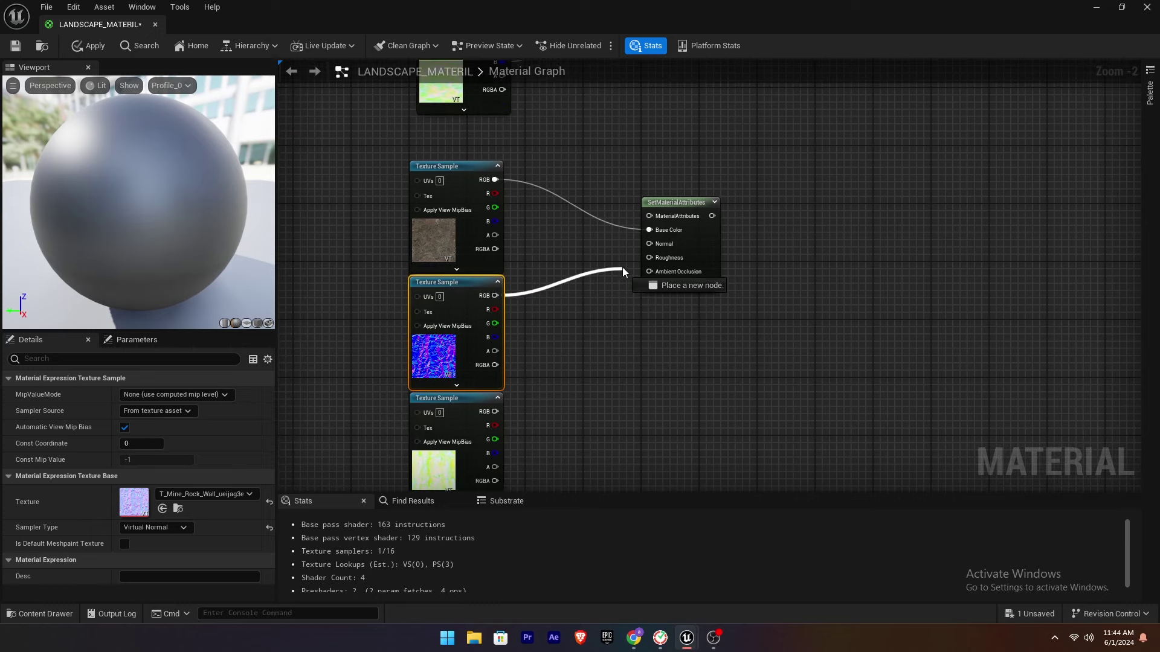
{"action": "left_click_drag", "start_coordinate": [622, 267], "coordinate": [650, 244]}
{"action": "right_click_drag", "start_coordinate": [487, 425], "coordinate": [377, 348]}
{"action": "left_click_drag", "start_coordinate": [386, 348], "coordinate": [404, 337]}
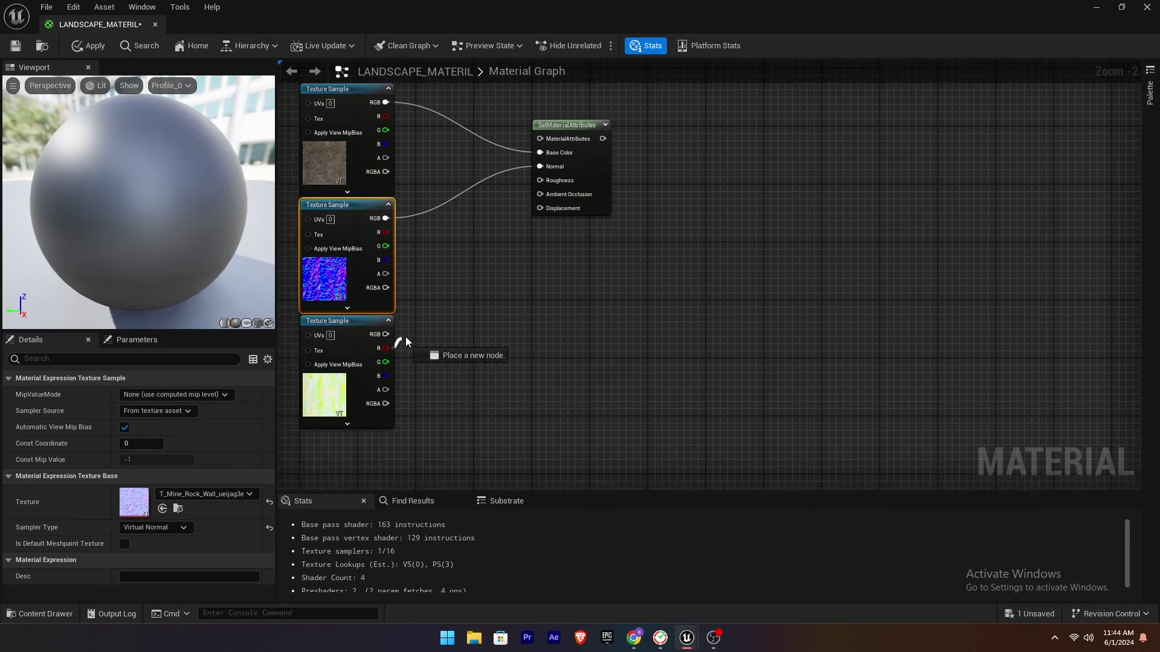
{"action": "left_click_drag", "start_coordinate": [387, 377], "coordinate": [539, 208]}
{"action": "right_click_drag", "start_coordinate": [429, 222], "coordinate": [551, 361]}
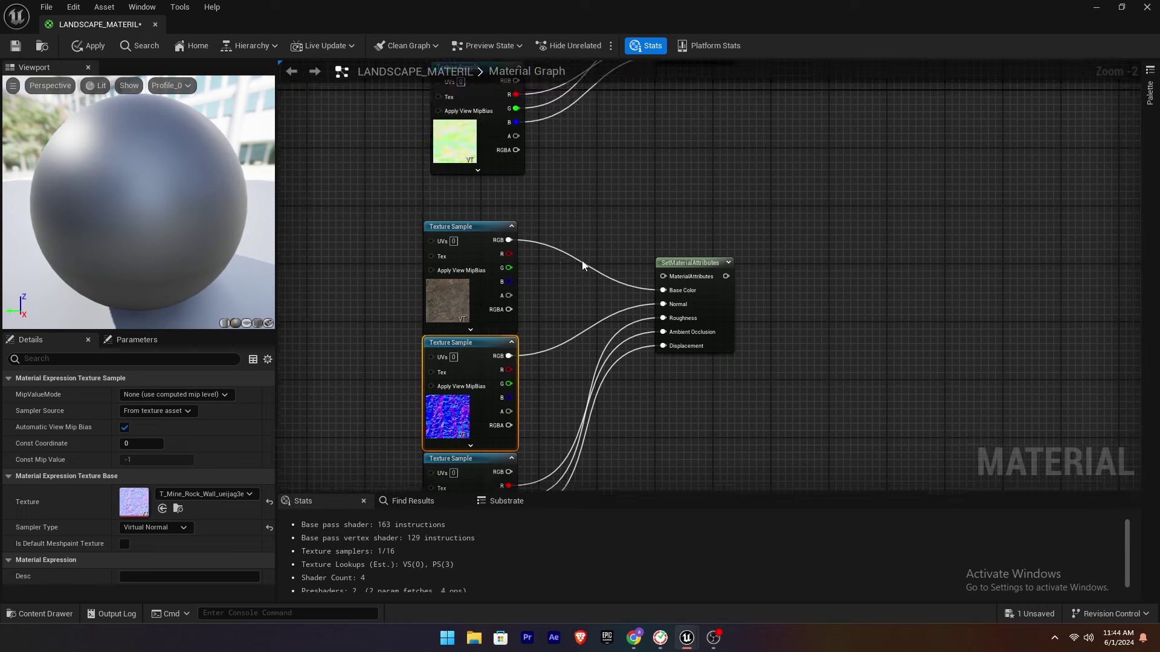
{"action": "left_click_drag", "start_coordinate": [669, 265], "coordinate": [669, 315]}
Add a Named Reroute Declaration node to the first SetMaterialAttributes output and name it Icelandic_cliff.
{"action": "right_click_drag", "start_coordinate": [656, 285], "coordinate": [633, 258]}
{"action": "right_click_drag", "start_coordinate": [673, 208], "coordinate": [564, 473]}
{"action": "left_click_drag", "start_coordinate": [593, 227], "coordinate": [677, 245]}
{"action": "type", "text": "re"}
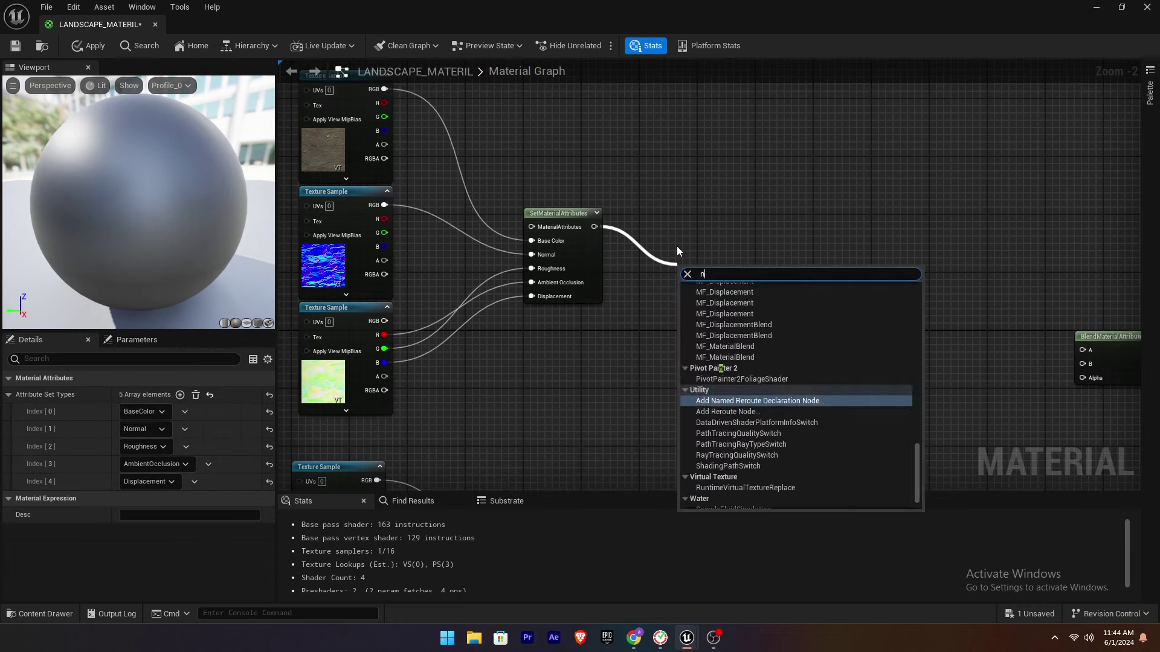
{"action": "key", "text": "Return"}
{"action": "right_click_drag", "start_coordinate": [677, 246], "coordinate": [708, 336]}
{"action": "left_click_drag", "start_coordinate": [736, 366], "coordinate": [686, 306]}
{"action": "left_click", "coordinate": [368, 245]}
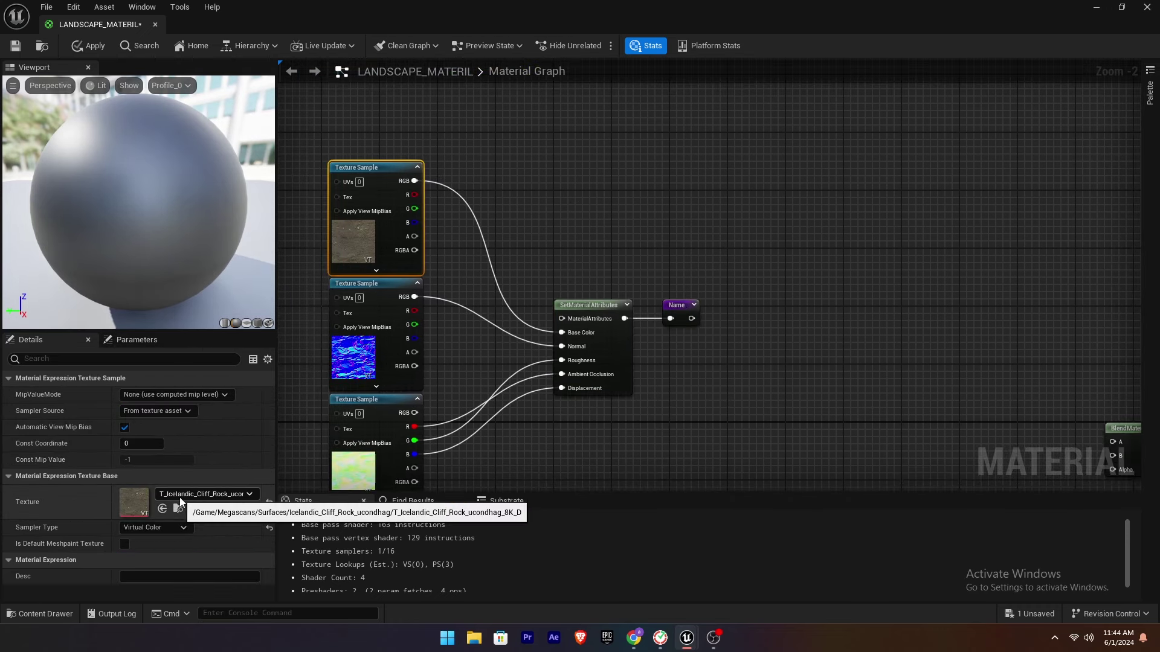
{"action": "left_click", "coordinate": [678, 306]}
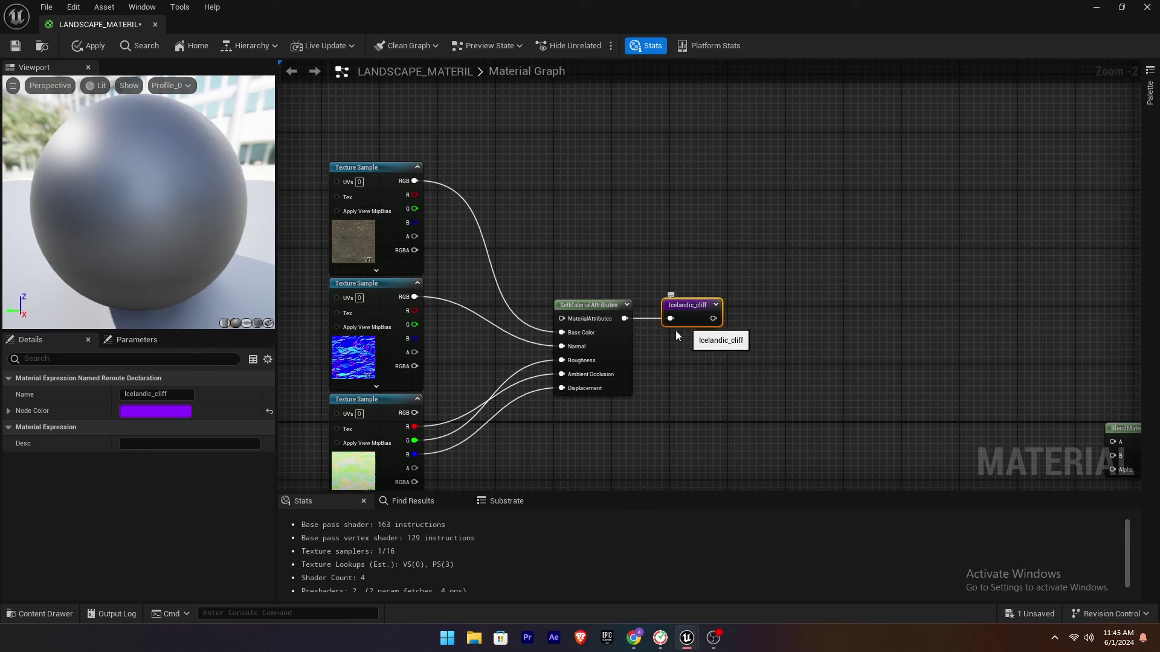
Add a Named Reroute Declaration node to the second SetMaterialAttributes output and name it mine_rock.
{"action": "right_click_drag", "start_coordinate": [675, 331], "coordinate": [564, 63]}
{"action": "left_click_drag", "start_coordinate": [514, 277], "coordinate": [560, 281]}
{"action": "type", "text": "name"}
{"action": "key", "text": "Return"}
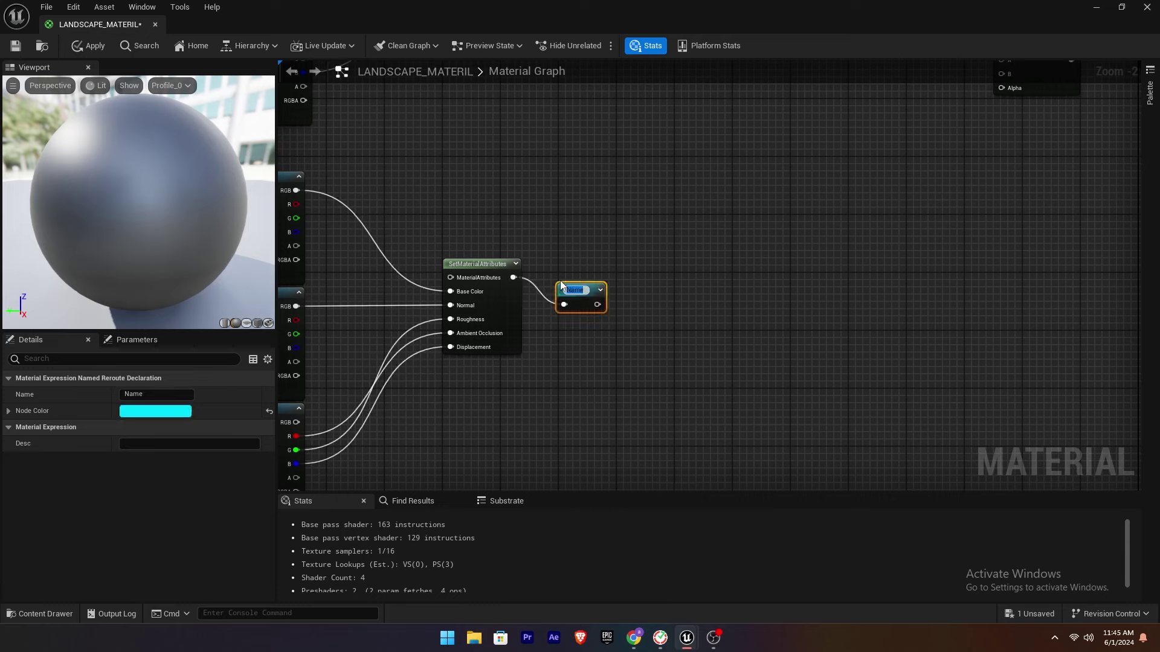
{"action": "left_click", "coordinate": [343, 277]}
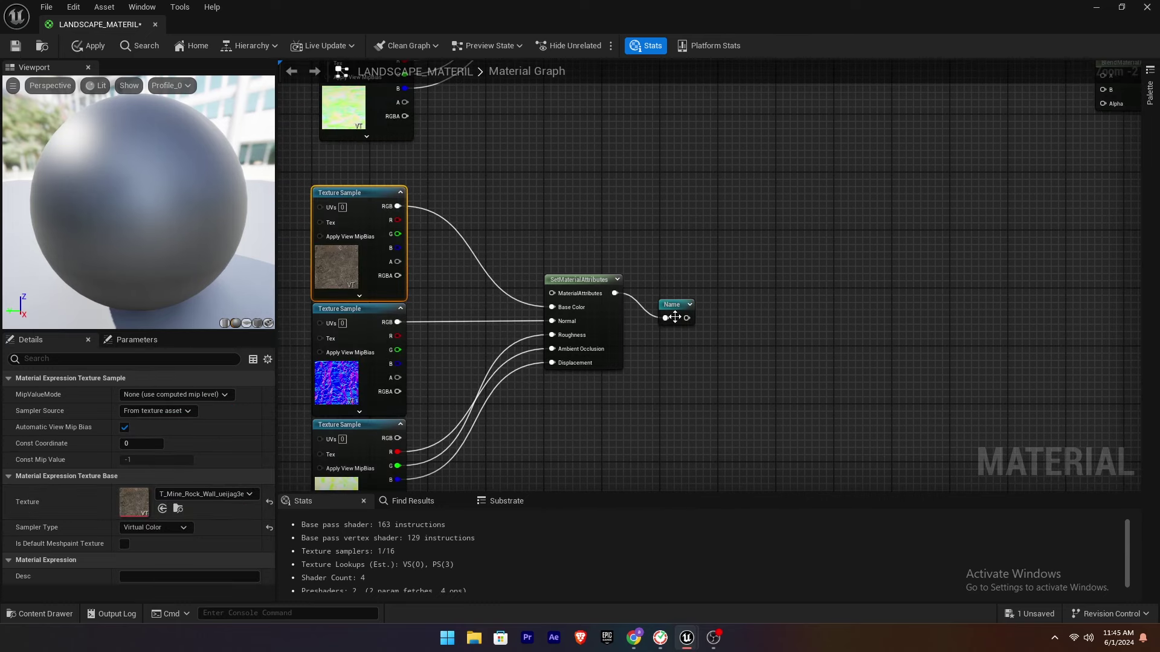
{"action": "left_click", "coordinate": [675, 306]}
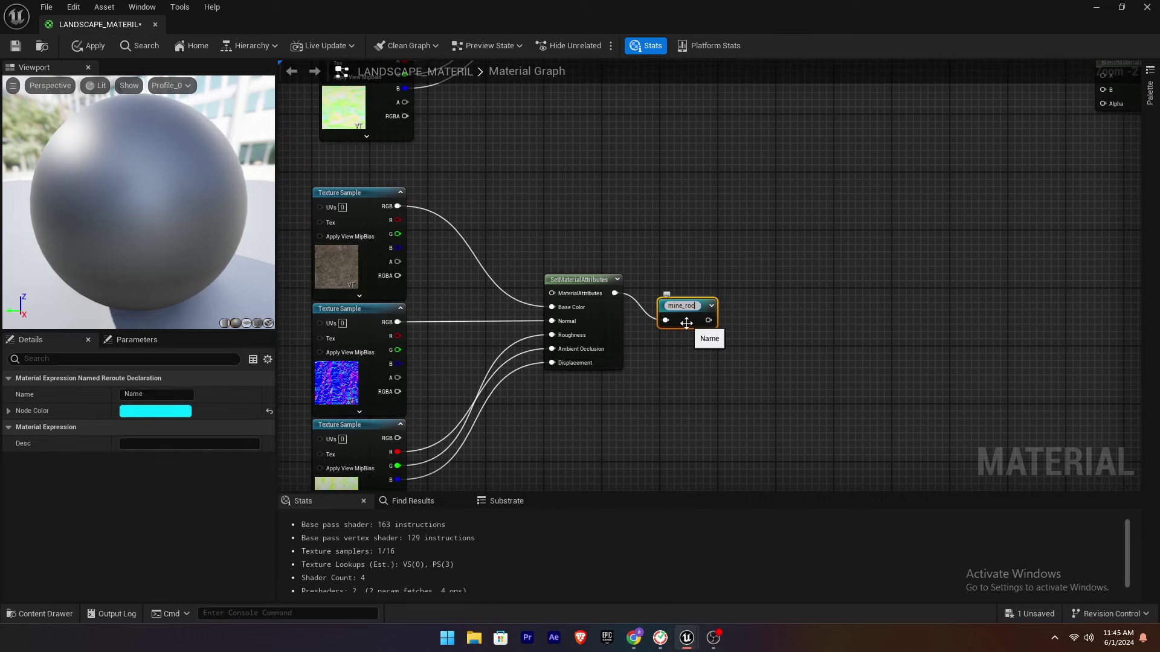
Place Icelandic_cliff and mine_rock reroute usages beside the blend node, connect them to its A and B inputs, and straighten the wires.
{"action": "right_click_drag", "start_coordinate": [688, 337], "coordinate": [595, 279]}
{"action": "right_click", "coordinate": [594, 279]}
{"action": "left_click", "coordinate": [621, 317]}
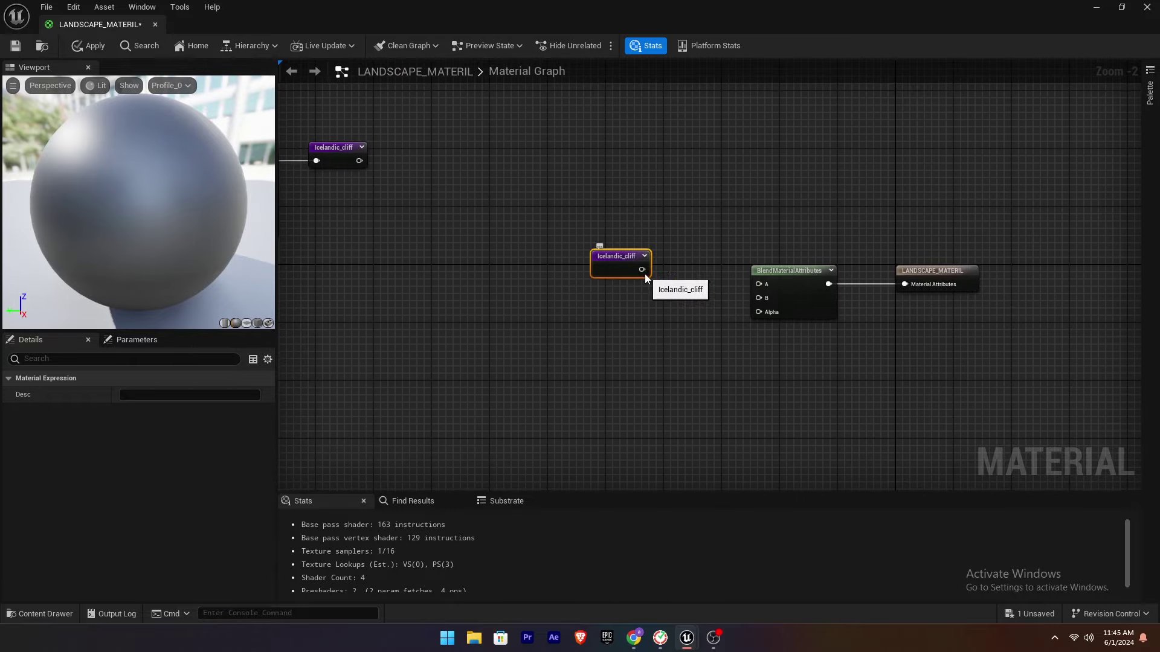
{"action": "right_click", "coordinate": [632, 334]}
{"action": "left_click", "coordinate": [667, 378]}
{"action": "left_click_drag", "start_coordinate": [666, 350], "coordinate": [757, 296]}
{"action": "right_click_drag", "start_coordinate": [601, 300], "coordinate": [597, 320]}
{"action": "left_click_drag", "start_coordinate": [745, 331], "coordinate": [749, 332]}
{"action": "key", "text": "q"}
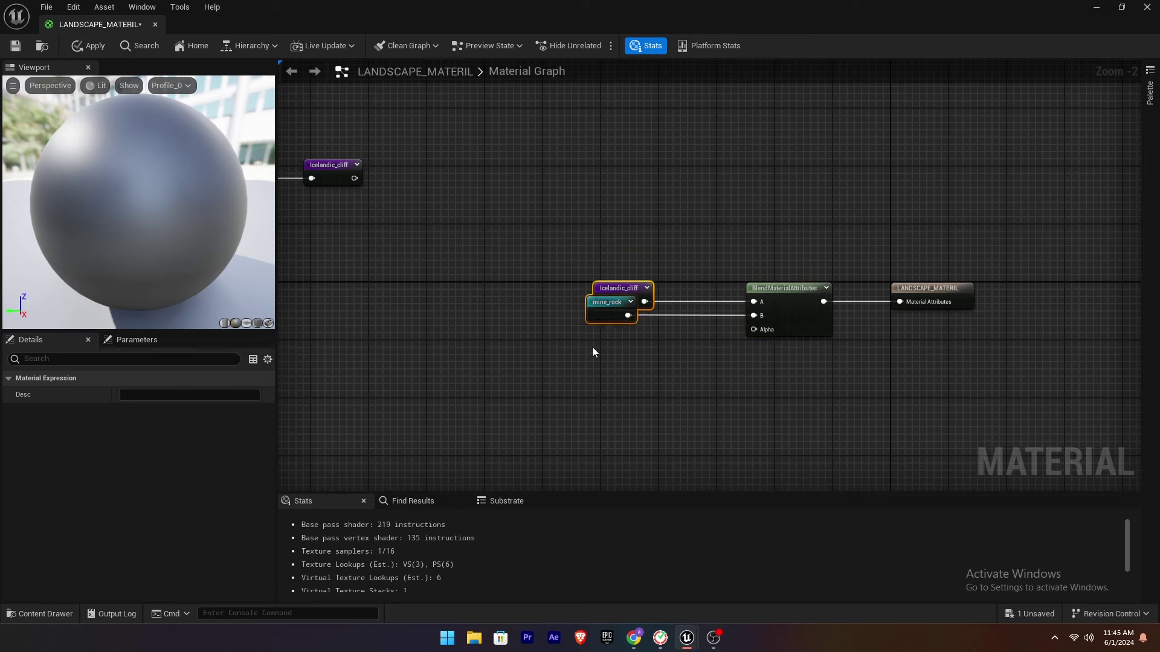
{"action": "left_click", "coordinate": [594, 340]}
Add a SlopeMask node feeding the Alpha input of the BlendMaterialAttributes node.
{"action": "right_click_drag", "start_coordinate": [683, 348], "coordinate": [625, 256]}
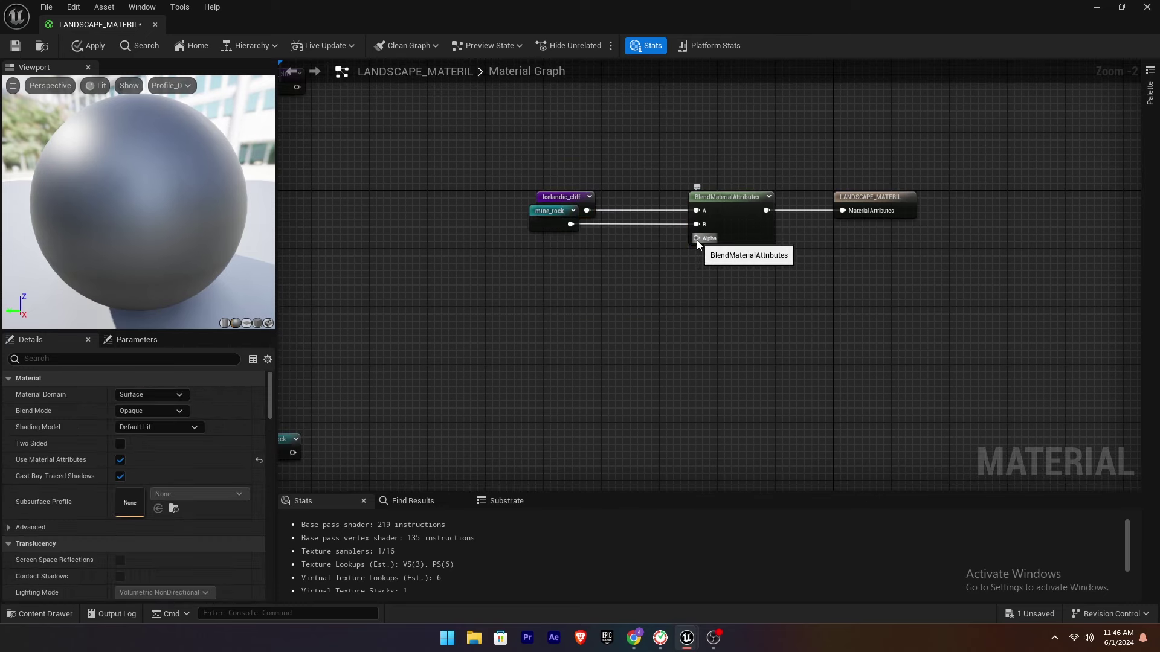
{"action": "left_click_drag", "start_coordinate": [697, 240], "coordinate": [611, 287]}
{"action": "type", "text": "slope"}
{"action": "left_click", "coordinate": [665, 315]}
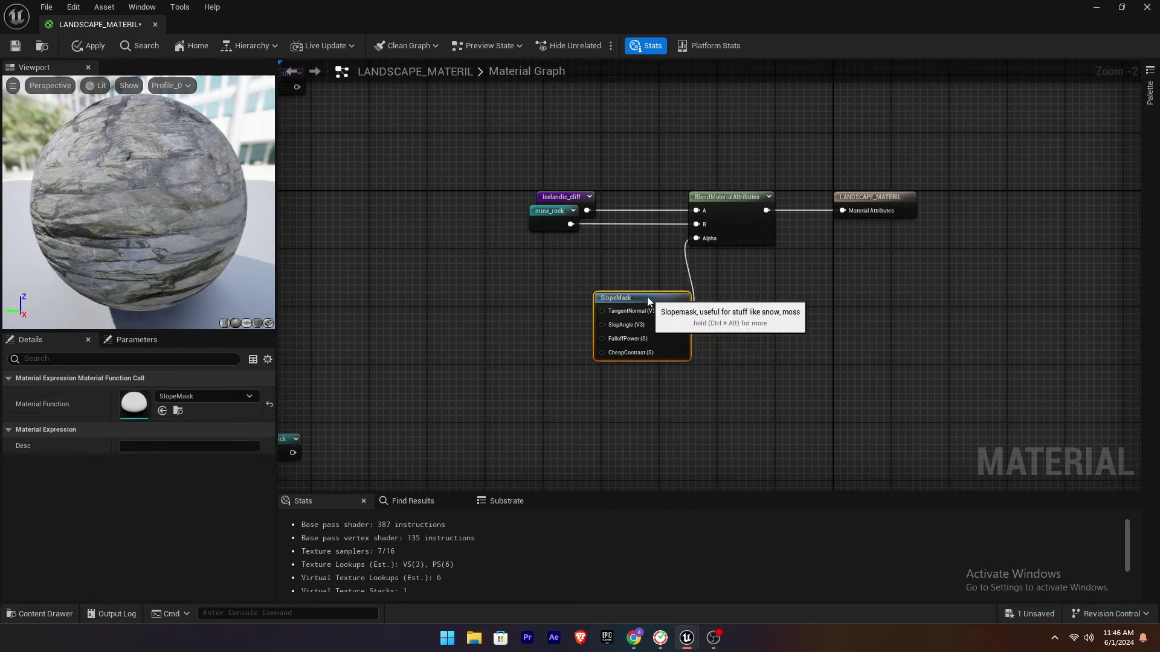
Add a Constant3Vector node of 0, 0, 1 feeding the SlopAngle input of the SlopeMask node.
{"action": "scroll", "coordinate": [607, 303], "scroll_direction": "up", "scroll_amount": 2}
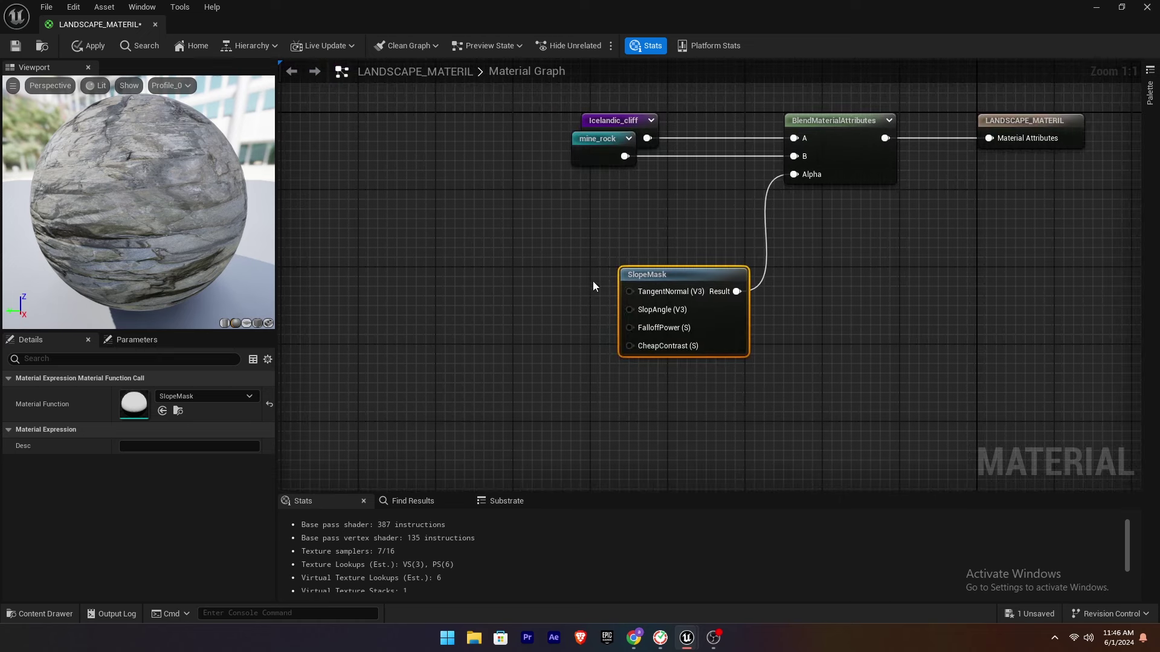
{"action": "right_click_drag", "start_coordinate": [592, 281], "coordinate": [735, 317]}
{"action": "left_click_drag", "start_coordinate": [772, 327], "coordinate": [698, 341]}
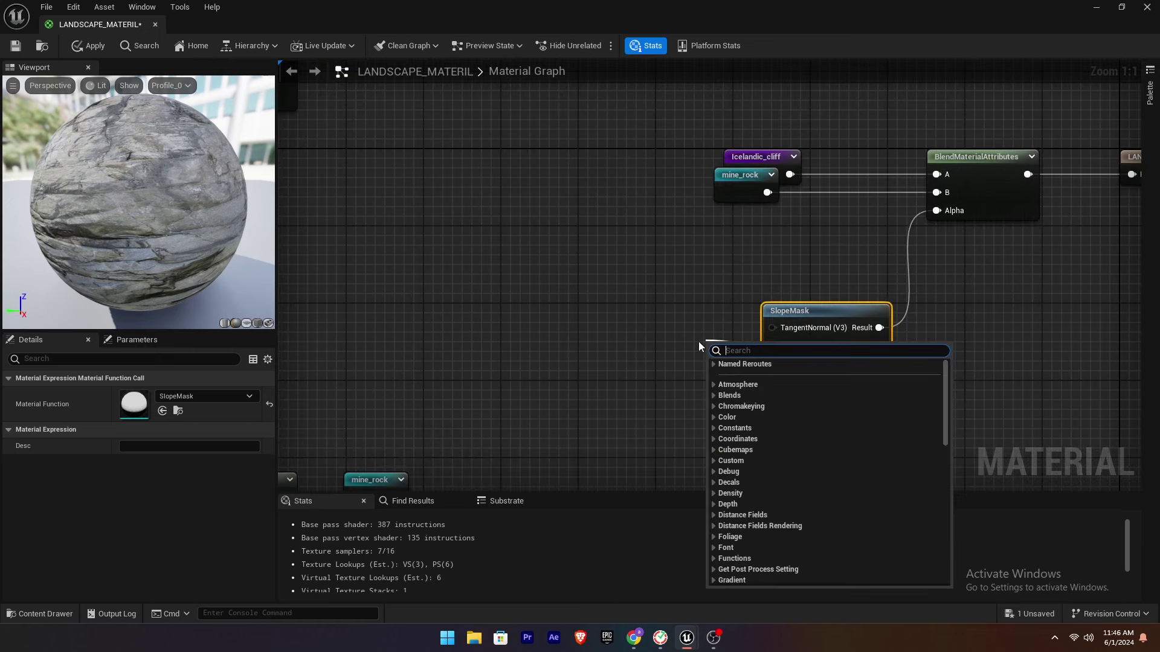
{"action": "type", "text": "cons"}
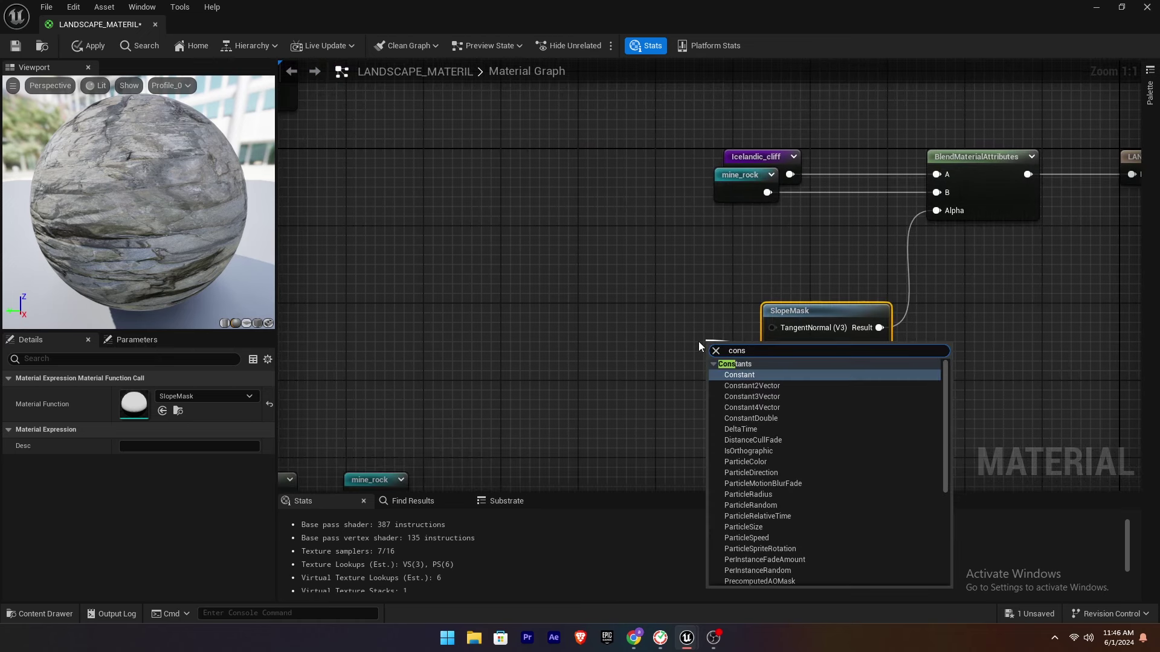
{"action": "left_click", "coordinate": [749, 399]}
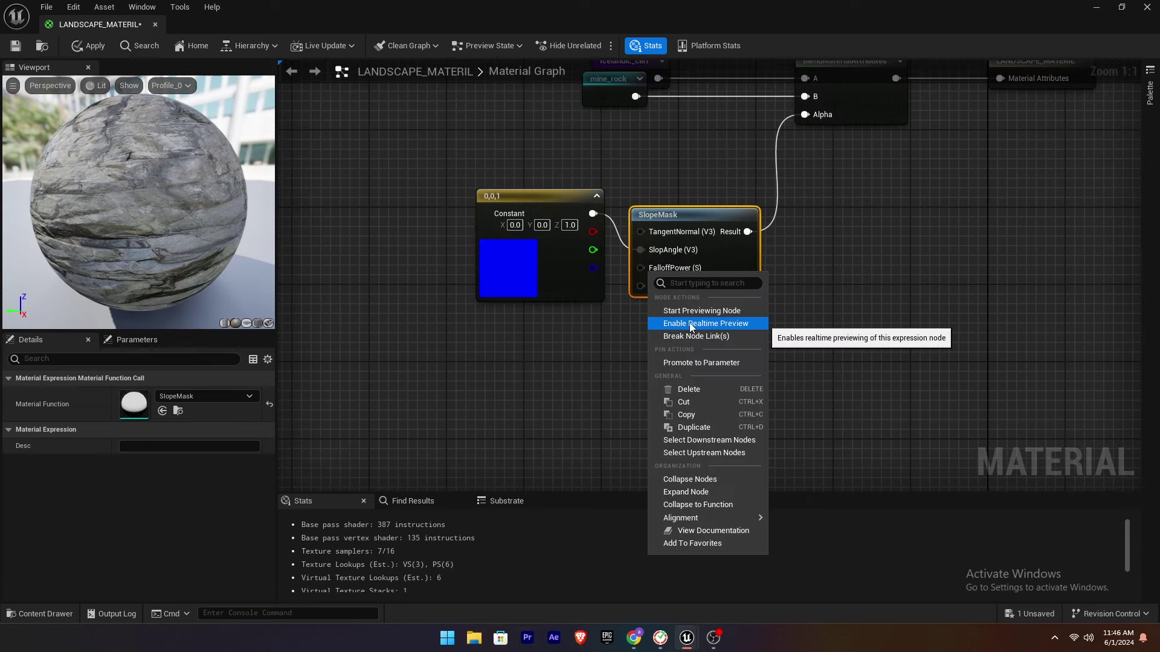
Promote the SlopeMask node's FalloffPower and CheapContrast inputs to parameters and place them below the constant vector.
{"action": "left_click", "coordinate": [690, 366]}
{"action": "left_click_drag", "start_coordinate": [607, 241], "coordinate": [514, 366]}
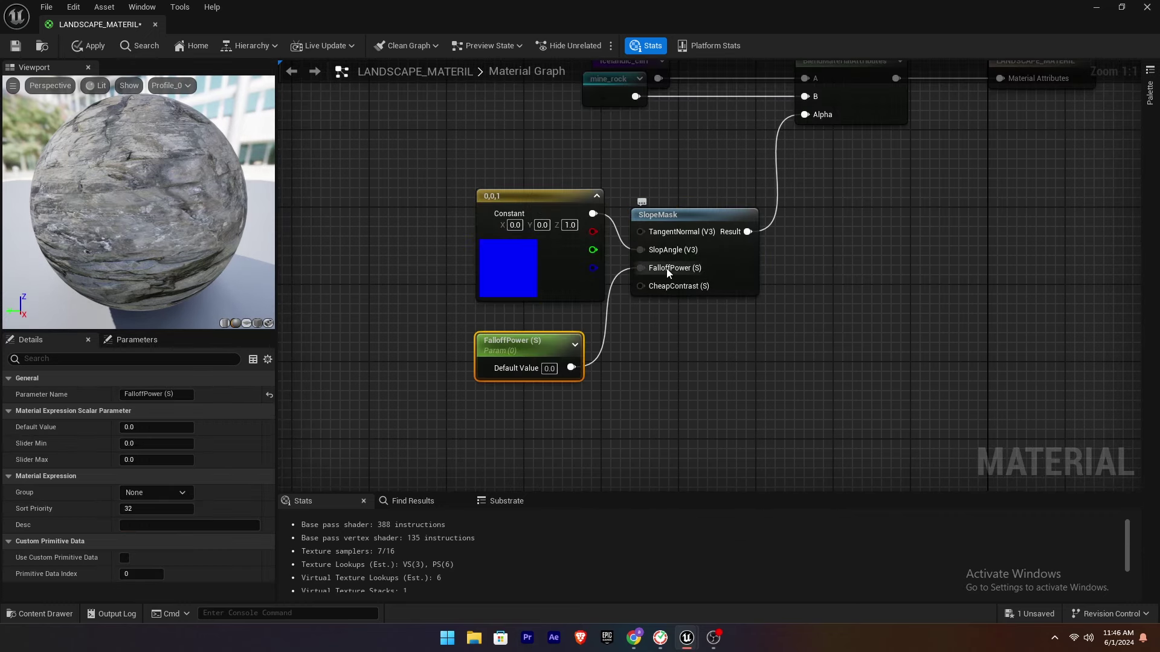
{"action": "right_click", "coordinate": [671, 286]}
{"action": "left_click", "coordinate": [734, 378]}
{"action": "left_click_drag", "start_coordinate": [604, 260], "coordinate": [561, 383]}
Set the default value of both the FalloffPower and CheapContrast parameters to 0.5.
{"action": "left_click", "coordinate": [552, 349]}
{"action": "type", "text": "0.5"}
{"action": "key", "text": "Return"}
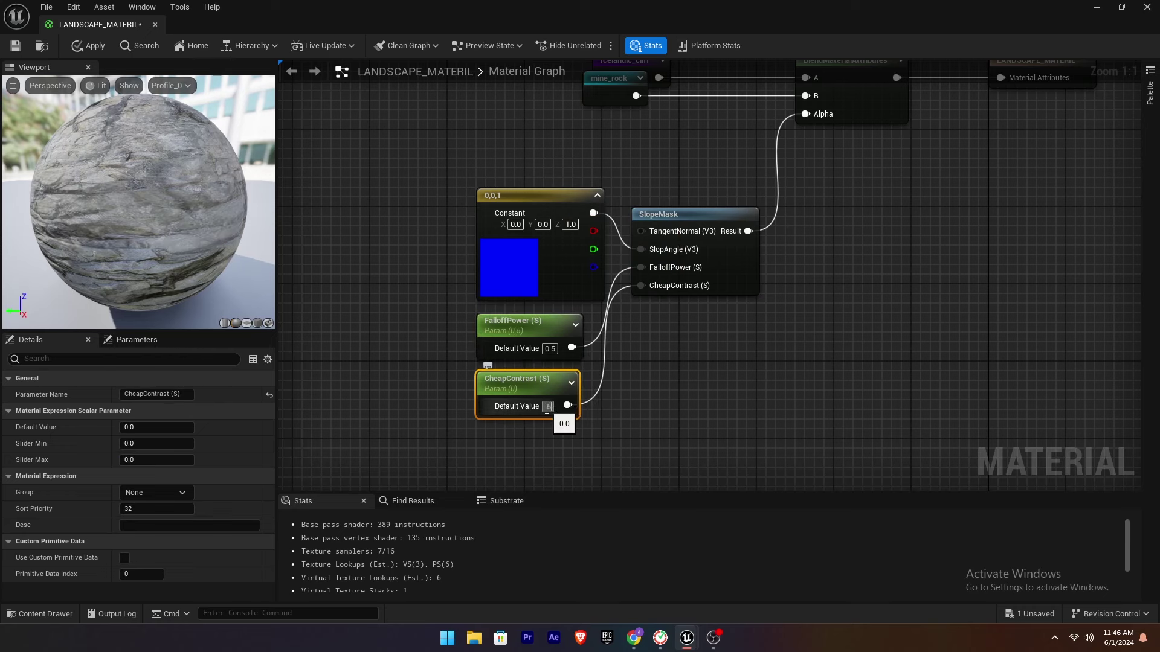
{"action": "left_click", "coordinate": [560, 444]}
{"action": "right_click_drag", "start_coordinate": [560, 422], "coordinate": [650, 377]}
{"action": "scroll", "coordinate": [546, 313], "scroll_direction": "down", "scroll_amount": 1}
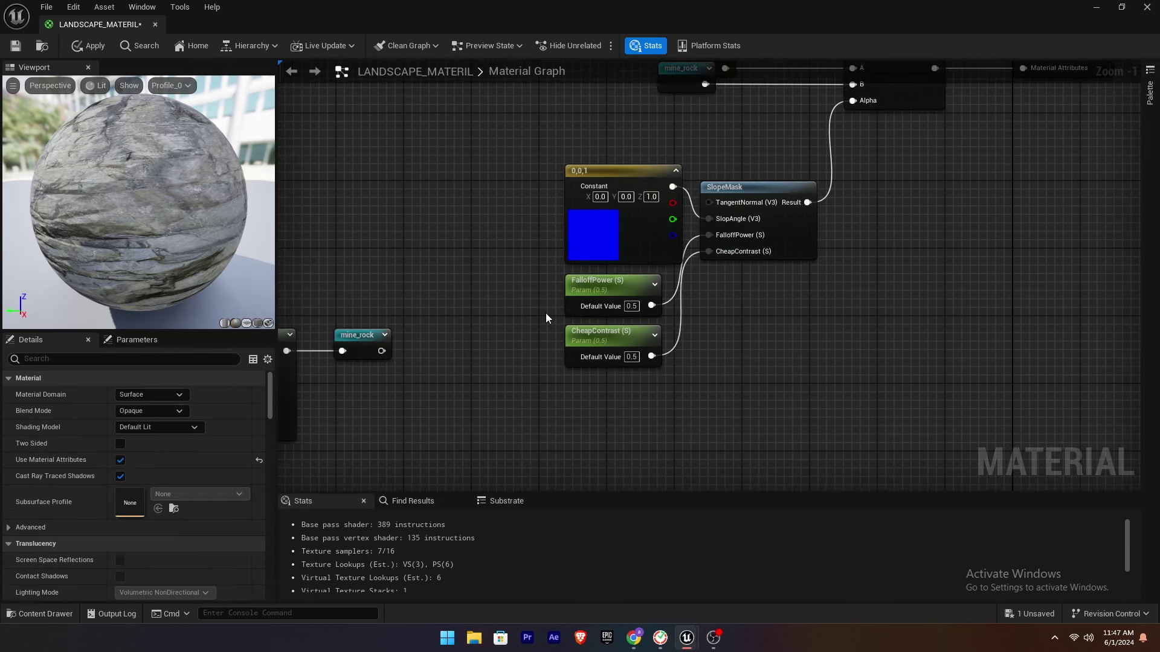
Save the material and dock its editor beside the TESSELATION level, bringing the level to the front.
{"action": "left_click", "coordinate": [18, 50]}
{"action": "left_click_drag", "start_coordinate": [67, 26], "coordinate": [201, 27]}
{"action": "left_click", "coordinate": [101, 25]}
Create a material instance of LANDSCAPE_MATERIL in the MATERILA_TESSELATION folder, keeping the default name, and select the Landscape actor.
{"action": "key", "text": "ctrl+space"}
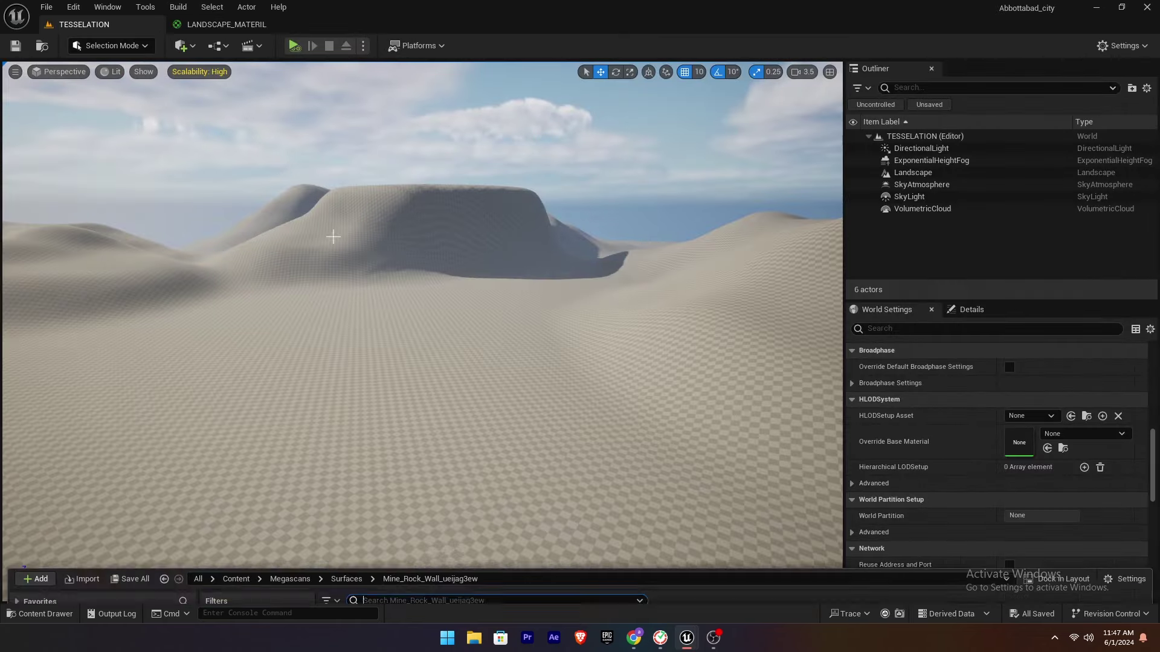
{"action": "left_click", "coordinate": [89, 510]}
{"action": "left_click", "coordinate": [337, 492]}
{"action": "right_click", "coordinate": [336, 492]}
{"action": "mouse_move", "coordinate": [416, 329]}
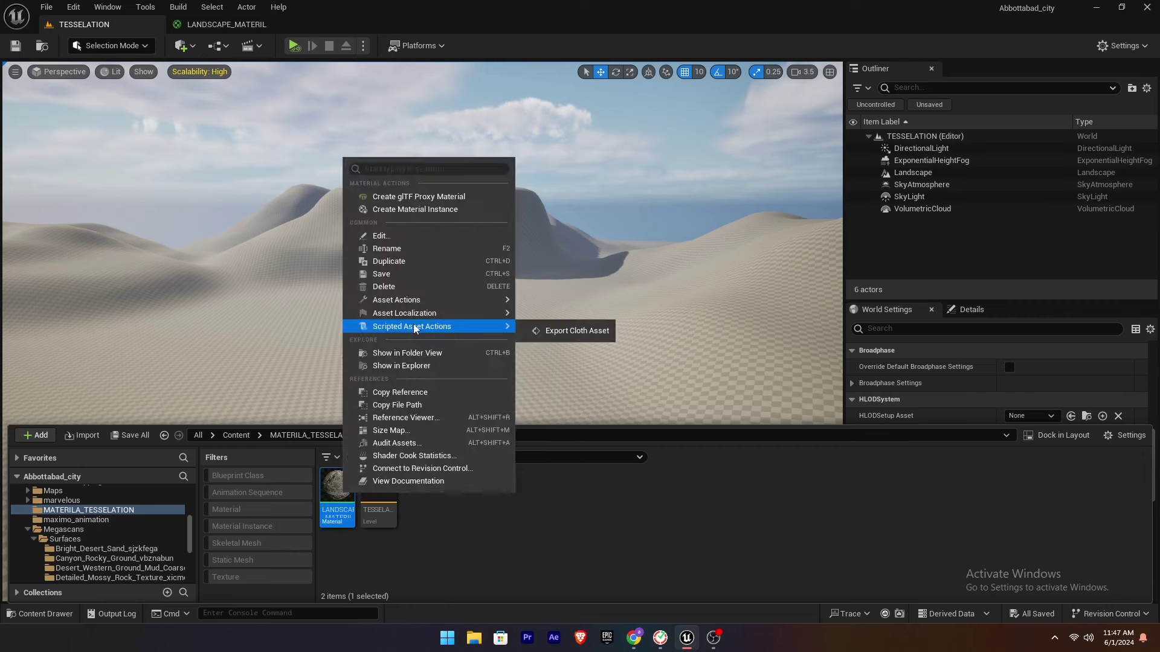
{"action": "left_click", "coordinate": [414, 209]}
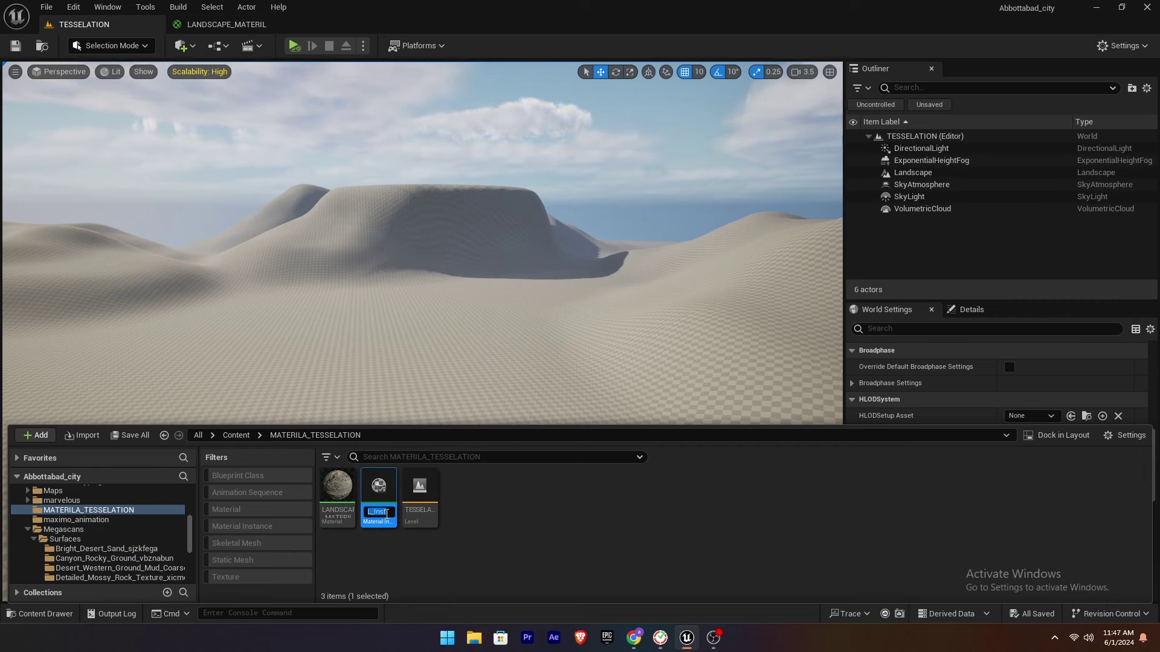
{"action": "key", "text": "Return"}
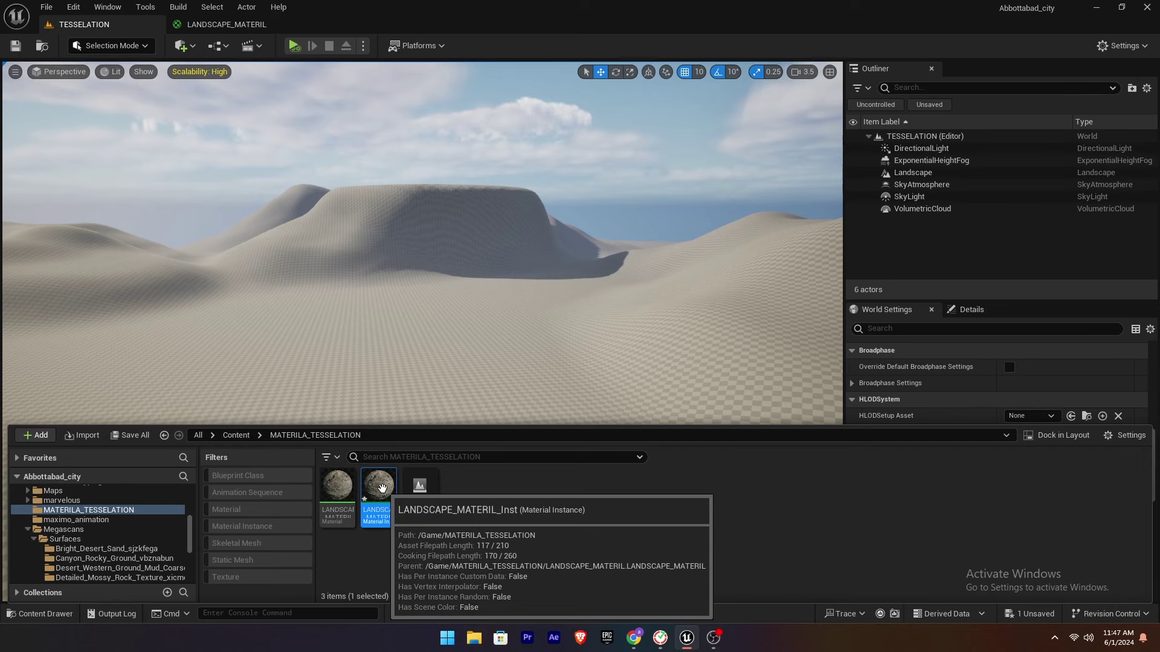
{"action": "left_click", "coordinate": [913, 174]}
{"action": "scroll", "coordinate": [966, 390], "scroll_direction": "down", "scroll_amount": 3}
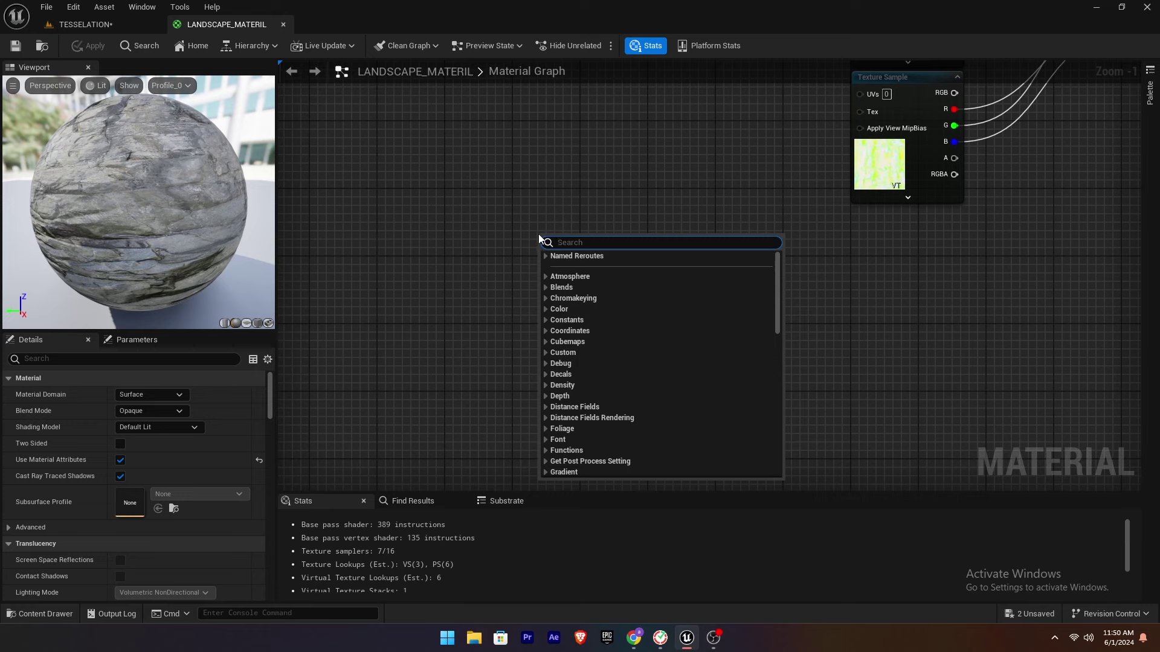
Add a LandscapeLayerCoords node to the landscape material graph and set its Mapping Scale to 100.
{"action": "type", "text": "lands"}
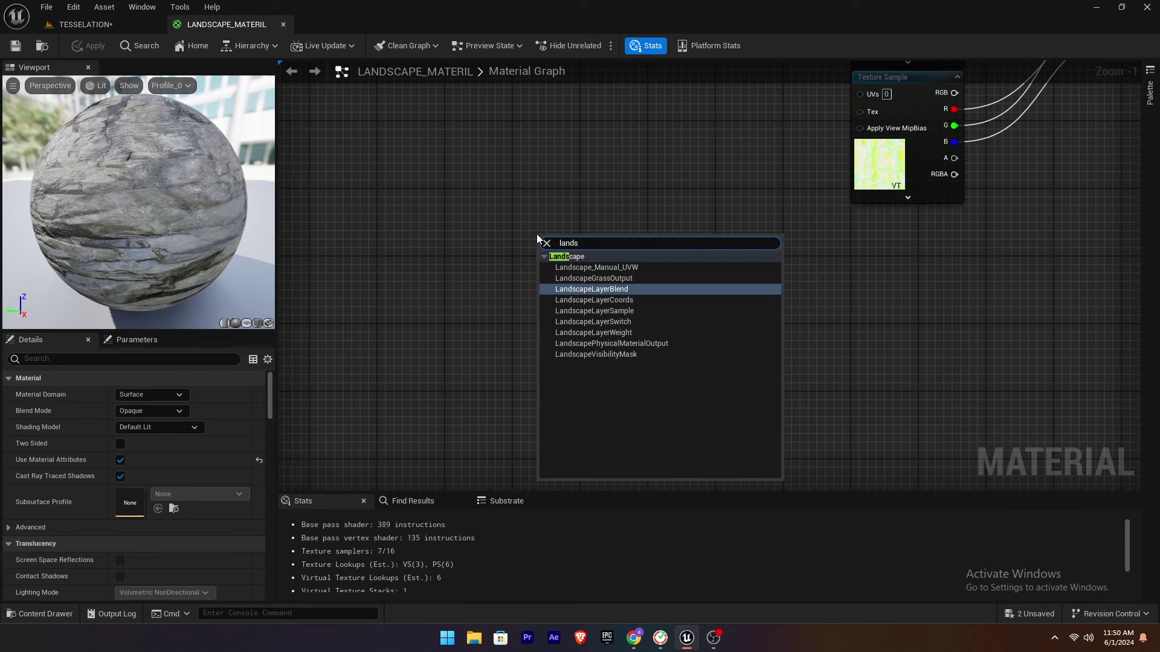
{"action": "left_click", "coordinate": [592, 300]}
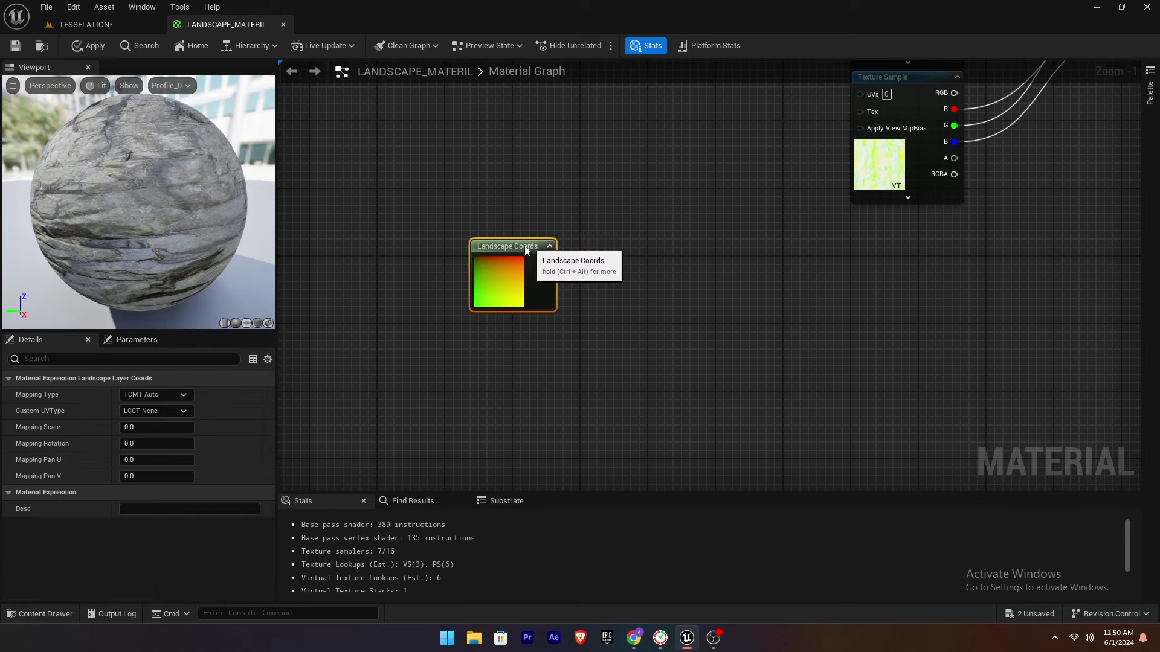
{"action": "left_click_drag", "start_coordinate": [521, 248], "coordinate": [463, 252]}
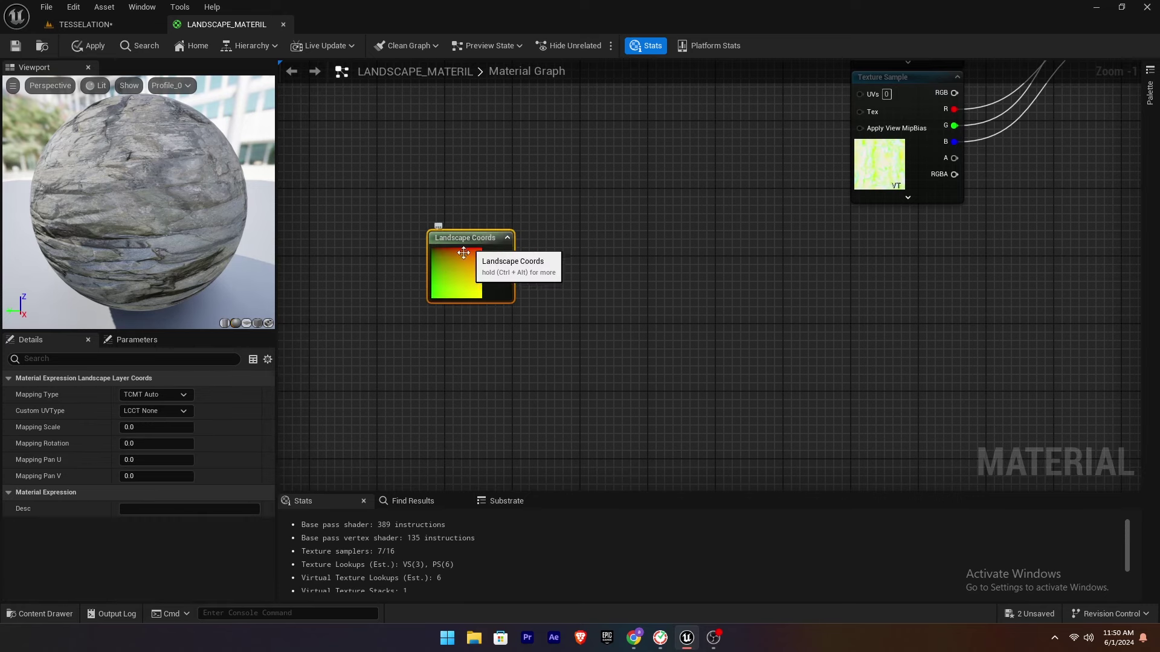
{"action": "left_click", "coordinate": [145, 427]}
{"action": "type", "text": "100"}
{"action": "key", "text": "Return"}
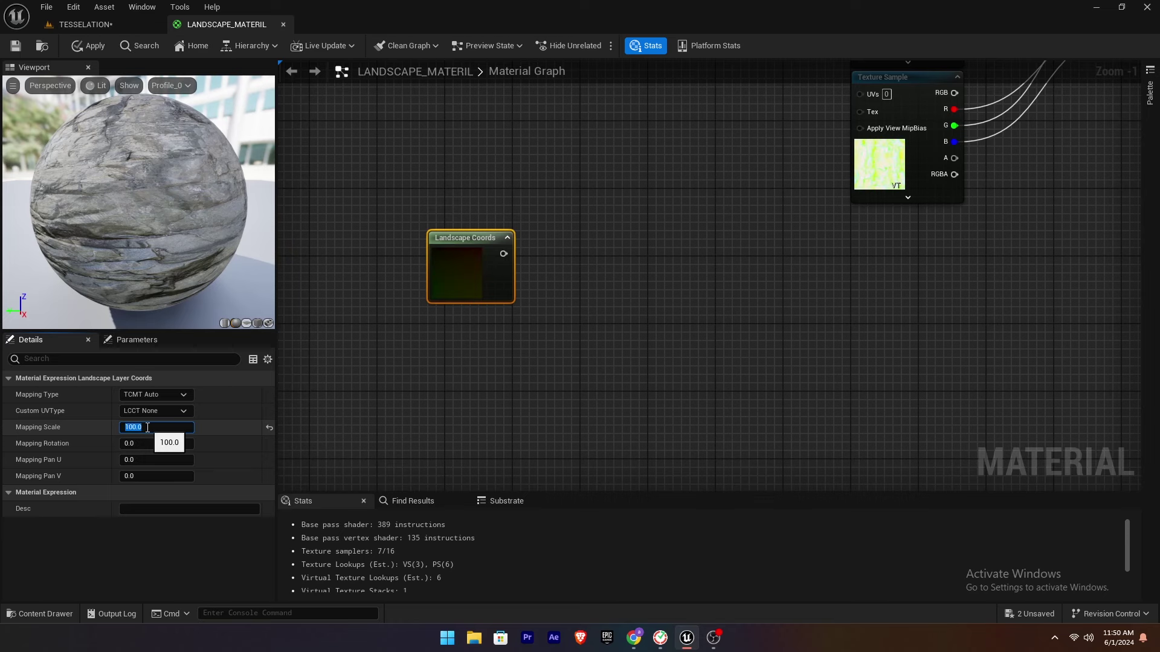
Add a Named Reroute Declaration to the Landscape Coords output, name it landscape_coords, and straighten the wire between them.
{"action": "left_click_drag", "start_coordinate": [467, 247], "coordinate": [433, 264]}
{"action": "left_click_drag", "start_coordinate": [469, 271], "coordinate": [542, 282]}
{"action": "type", "text": "nam"}
{"action": "key", "text": "Return"}
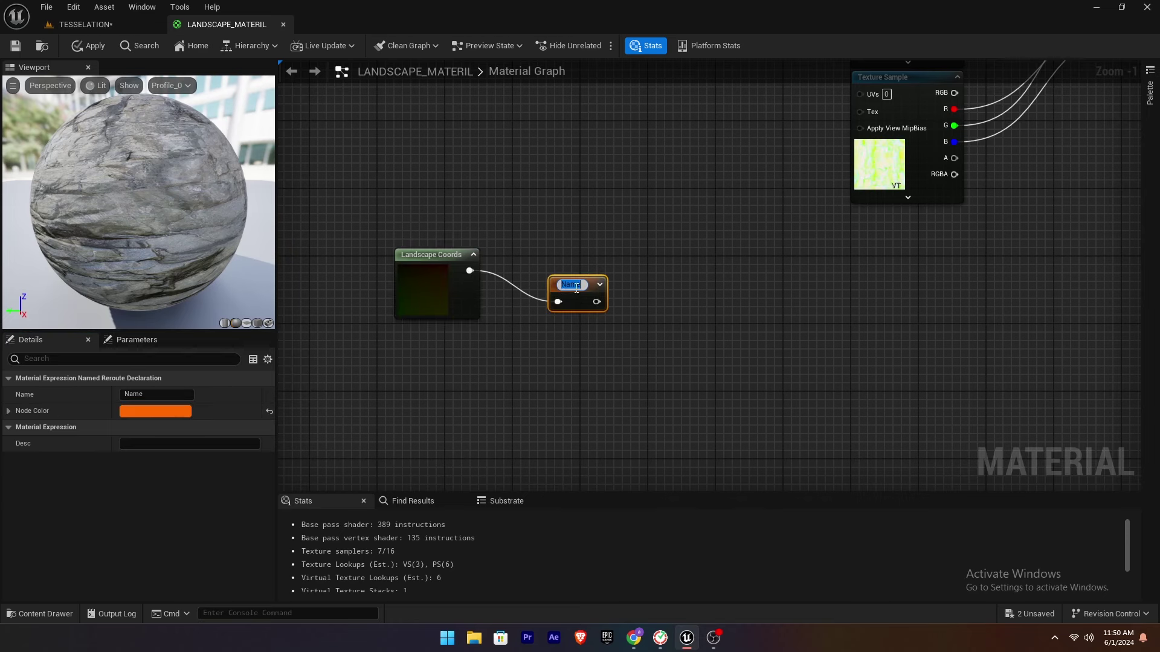
{"action": "type", "text": "landscape_coo"}
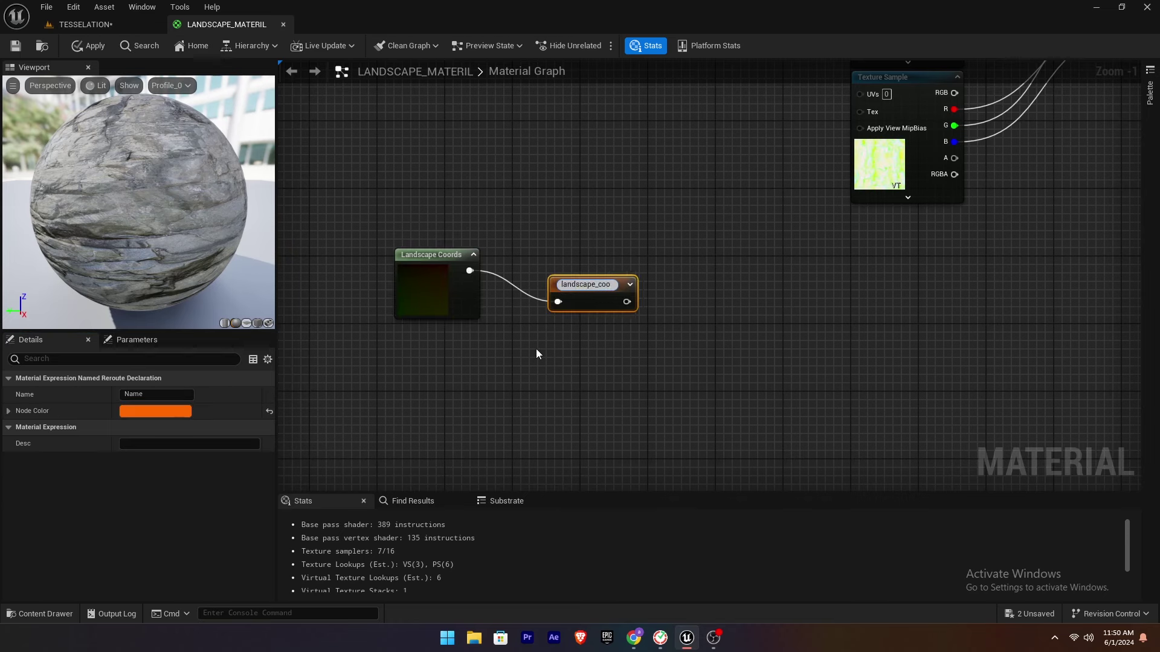
{"action": "type", "text": "rds"}
{"action": "key", "text": "Return"}
{"action": "left_click_drag", "start_coordinate": [408, 251], "coordinate": [408, 276]}
{"action": "left_click_drag", "start_coordinate": [383, 261], "coordinate": [603, 346]}
{"action": "key", "text": "q"}
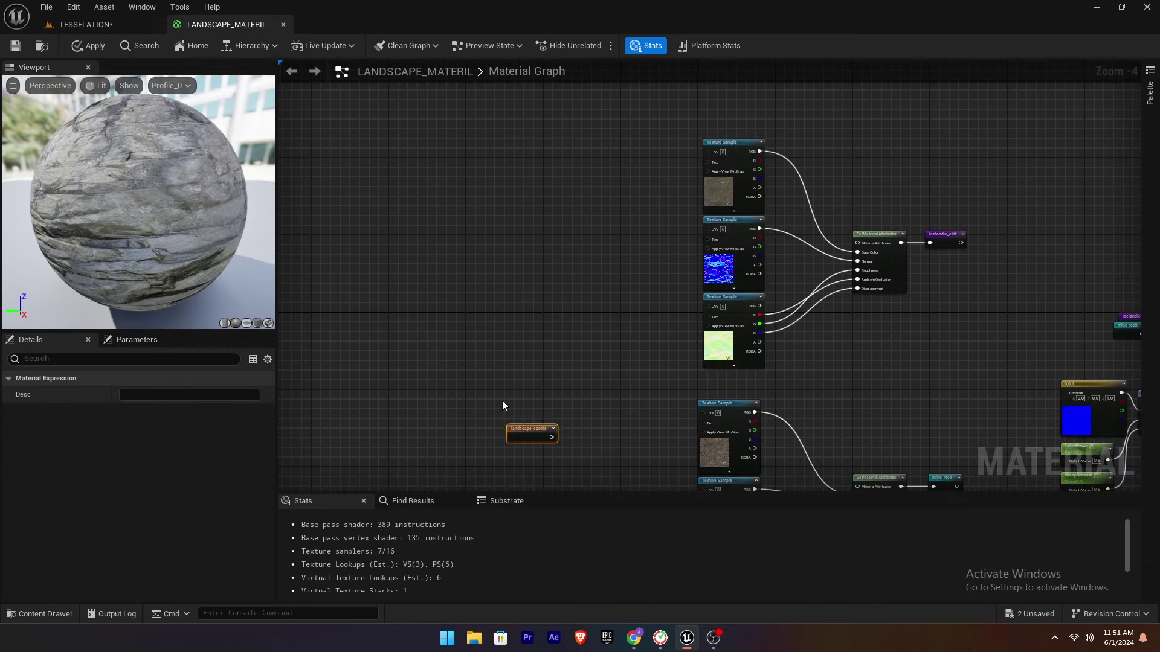
Place the landscape_coords reroute usage beside the Icelandic_cliff texture samples and connect it to their UVs inputs.
{"action": "left_click_drag", "start_coordinate": [526, 428], "coordinate": [495, 291]}
{"action": "left_click_drag", "start_coordinate": [519, 301], "coordinate": [707, 229]}
{"action": "left_click_drag", "start_coordinate": [519, 300], "coordinate": [707, 311]}
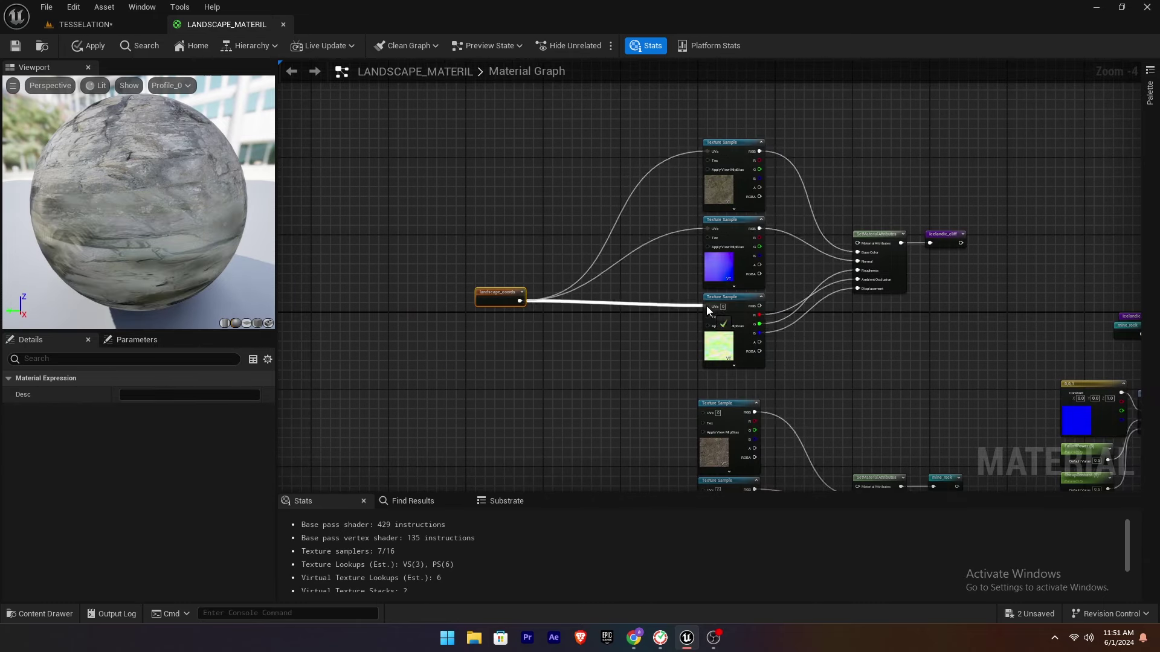
{"action": "right_click_drag", "start_coordinate": [707, 311], "coordinate": [690, 223]}
Connect the landscape_coords reroute usage to the UVs inputs of the mine_rock texture samples.
{"action": "left_click_drag", "start_coordinate": [501, 213], "coordinate": [685, 325]}
{"action": "right_click_drag", "start_coordinate": [685, 325], "coordinate": [663, 235]}
{"action": "left_click_drag", "start_coordinate": [480, 123], "coordinate": [663, 390]}
Inspect the rock displacement across the landscape in the level from several viewpoints.
{"action": "right_click_drag", "start_coordinate": [466, 380], "coordinate": [511, 345]}
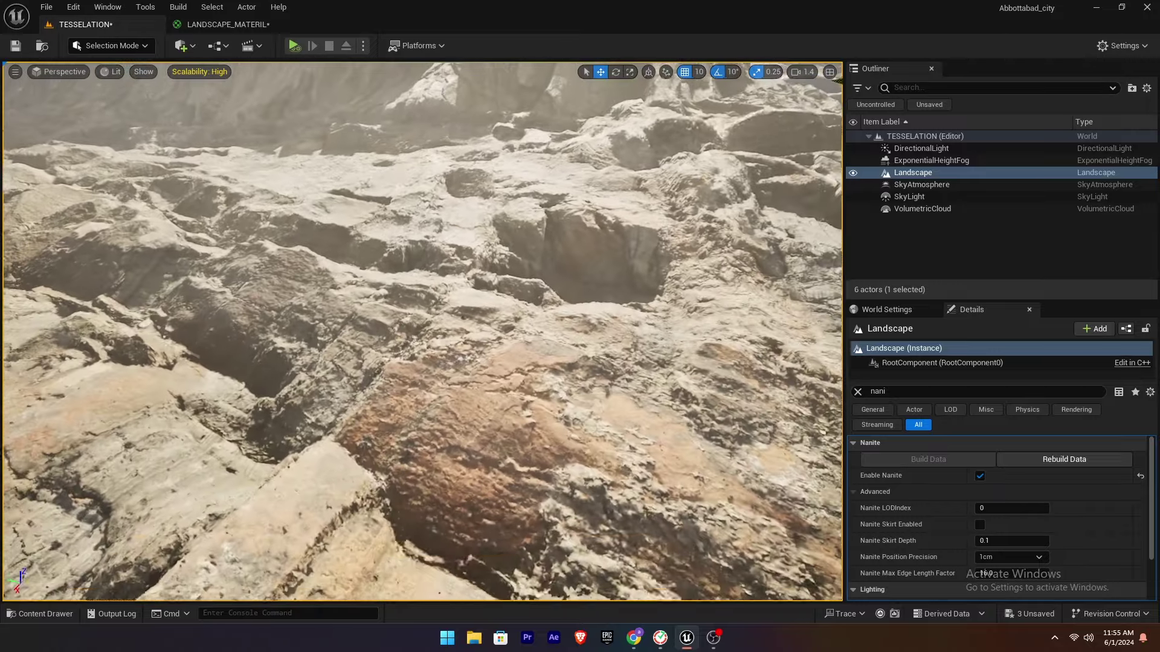
{"action": "right_click_drag", "start_coordinate": [422, 333], "coordinate": [450, 296]}
{"action": "key", "text": "s"}
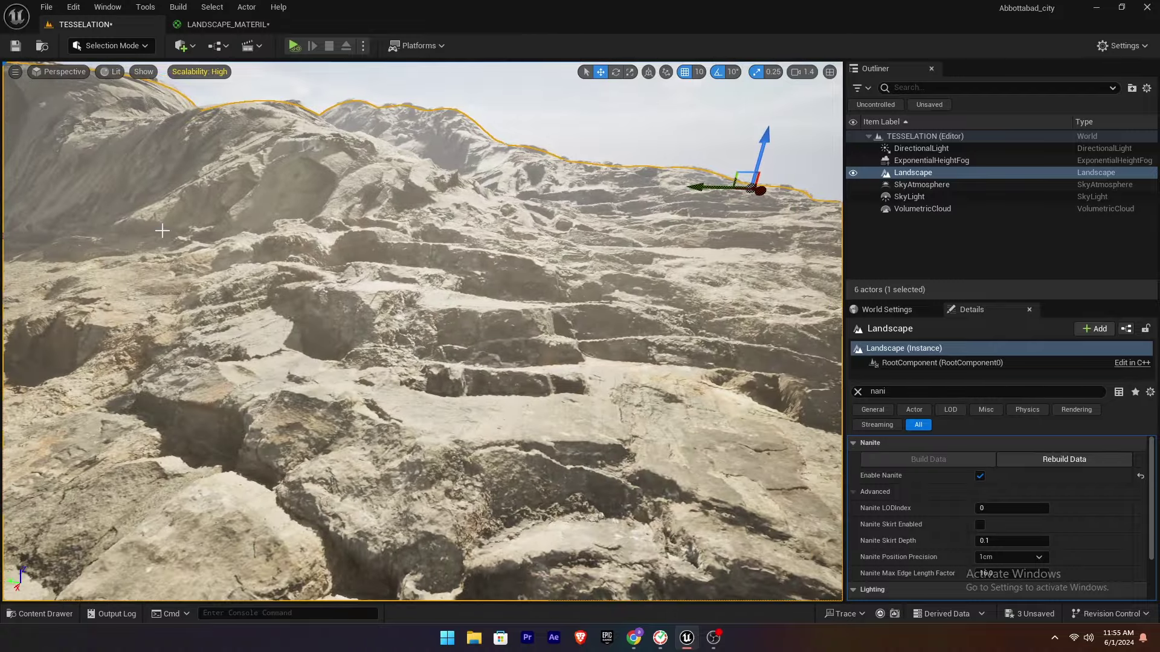
{"action": "right_click_drag", "start_coordinate": [162, 231], "coordinate": [77, 232]}
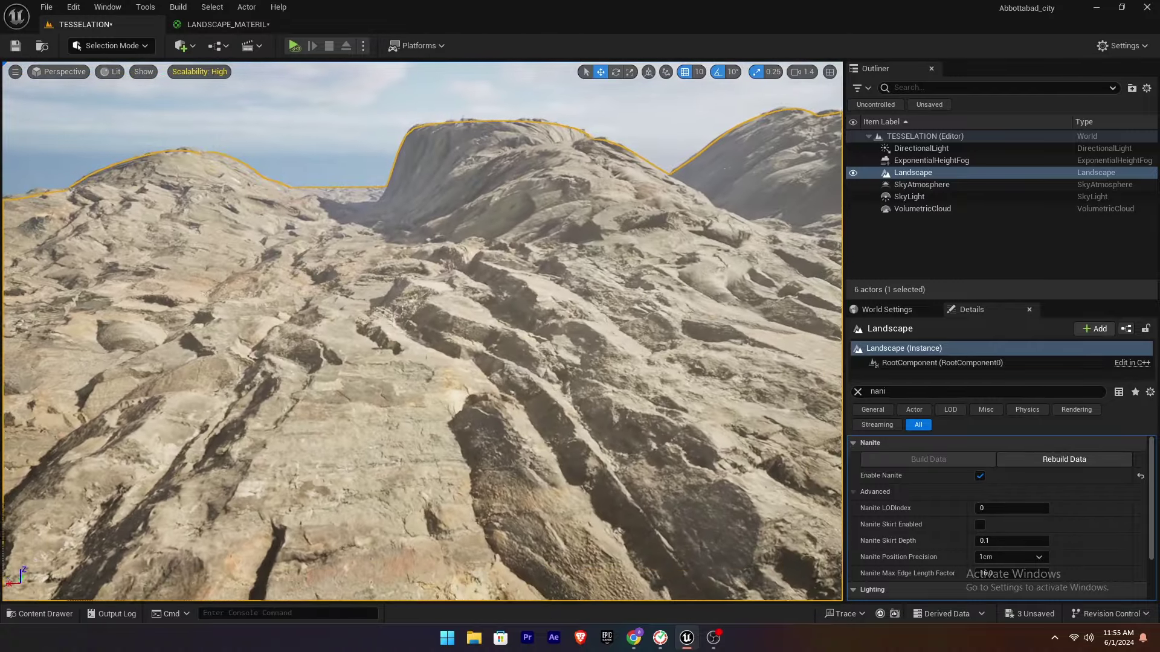